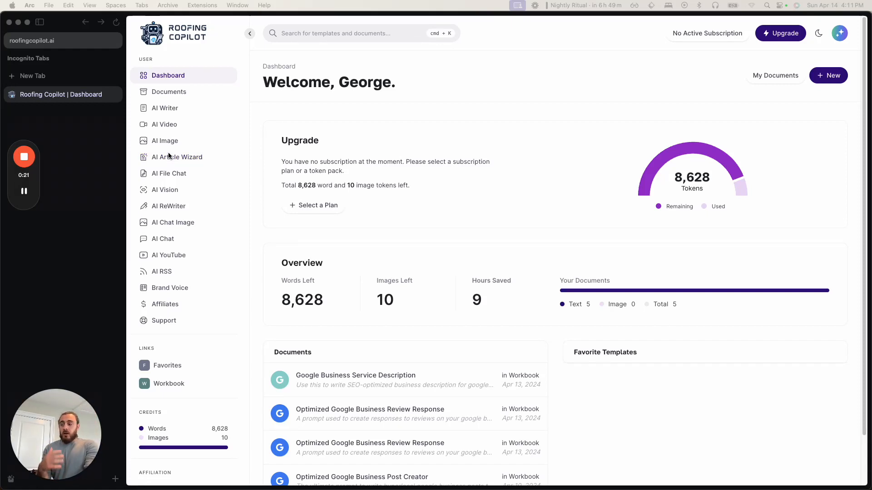
{"action": "mouse_move", "coordinate": [24, 200]}
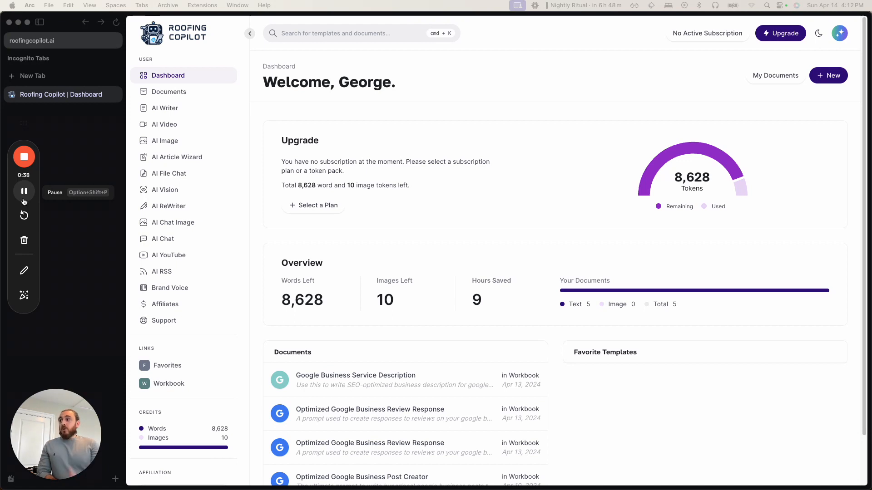
{"action": "left_click", "coordinate": [162, 156]}
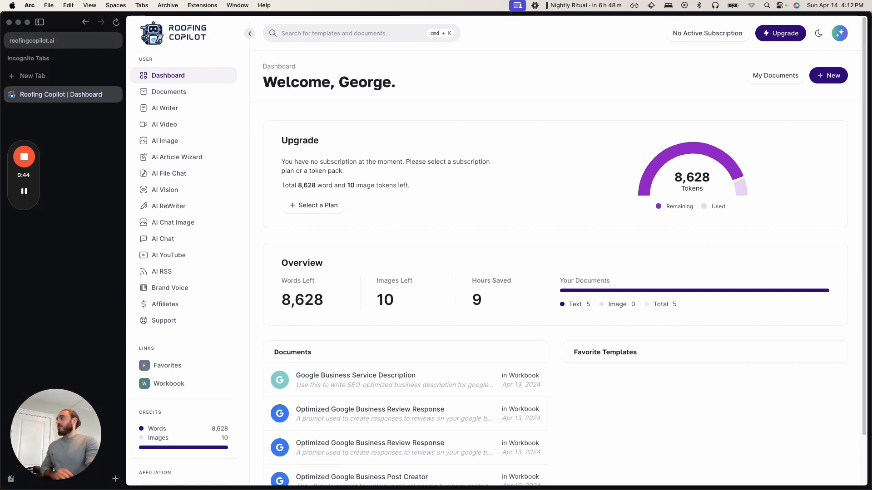
- Switch to the empty incognito browser window and search Google for "how to choose a roofing company"
{"action": "left_click_drag", "start_coordinate": [0, 9], "coordinate": [539, 5]}
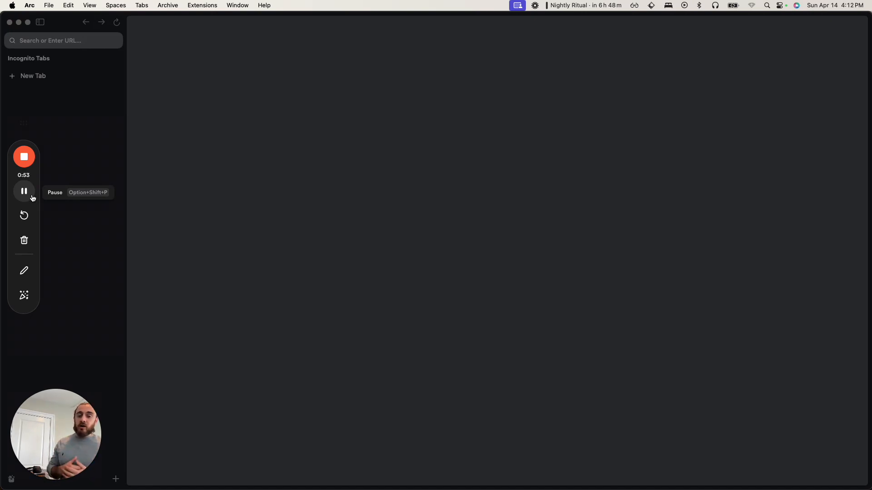
{"action": "left_click", "coordinate": [69, 46]}
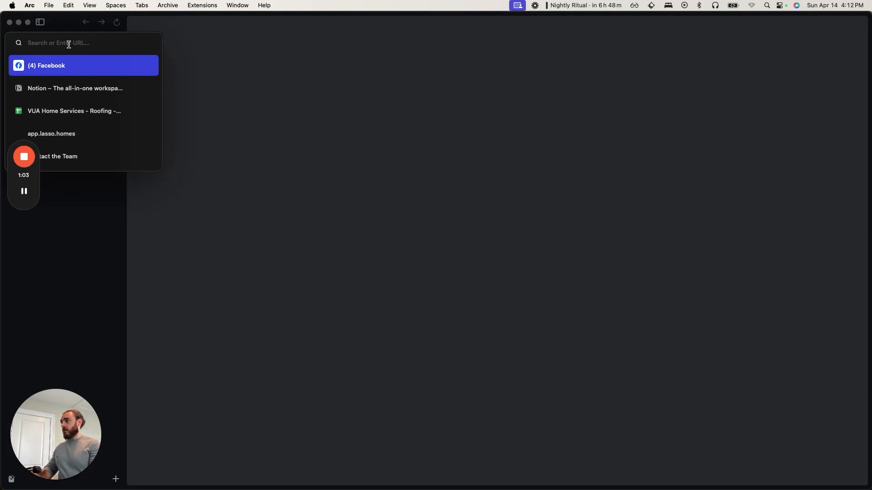
{"action": "type", "text": "how to "}
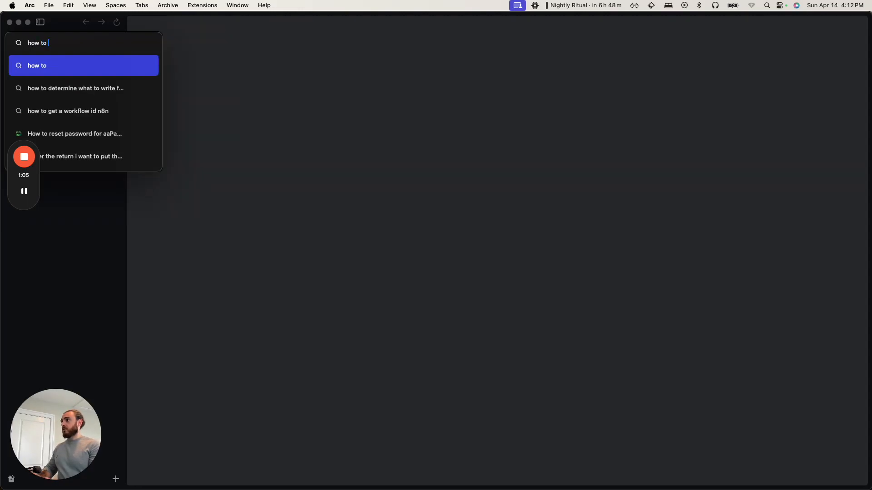
{"action": "type", "text": "choose a roofin"}
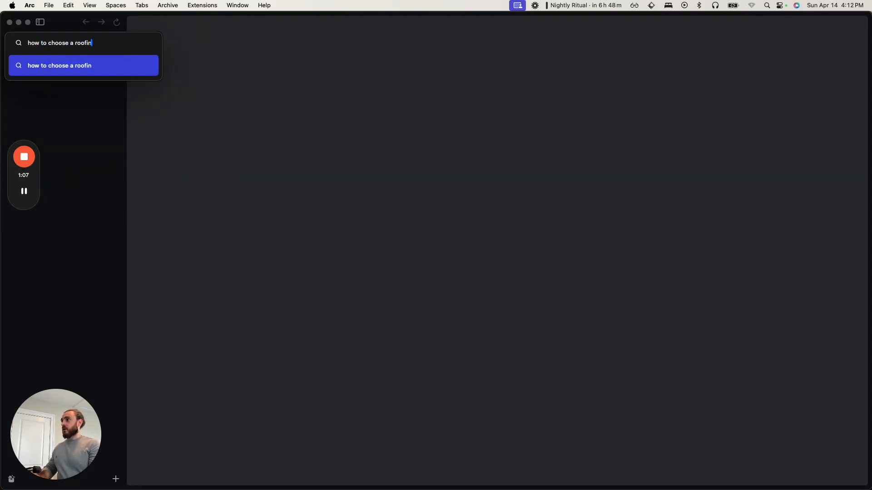
{"action": "type", "text": "g compasny"}
{"action": "key", "text": "BackSpace"}
{"action": "key", "text": "BackSpace"}
{"action": "key", "text": "BackSpace"}
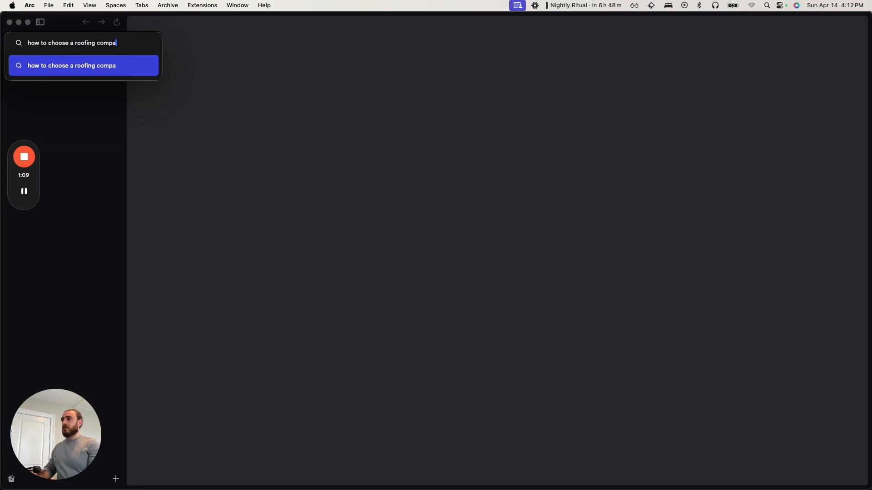
{"action": "type", "text": "ny"}
{"action": "key", "text": "Return"}
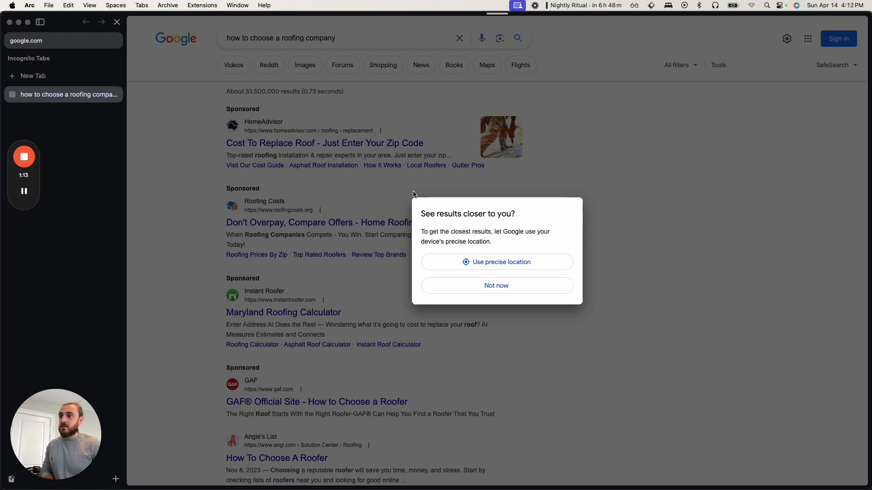
- Allow Google to use the device's precise location and rerun the "how to choose a roofing company" search
{"action": "left_click", "coordinate": [491, 268]}
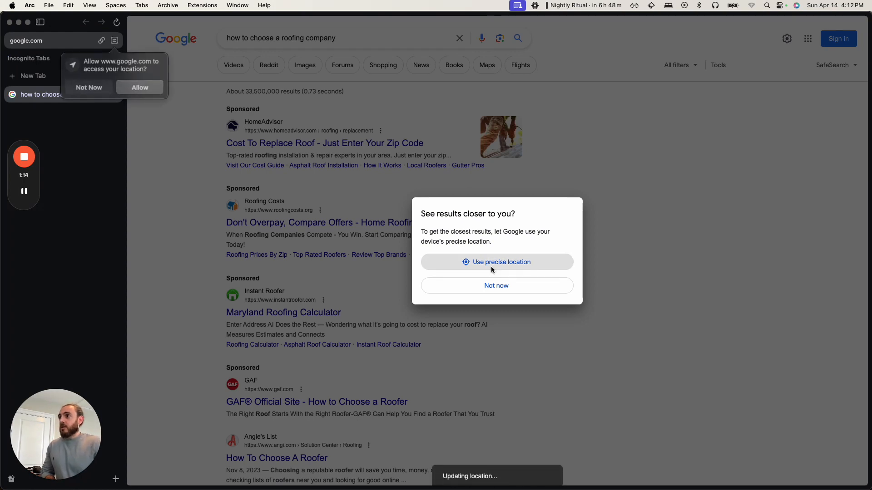
{"action": "left_click", "coordinate": [145, 88]}
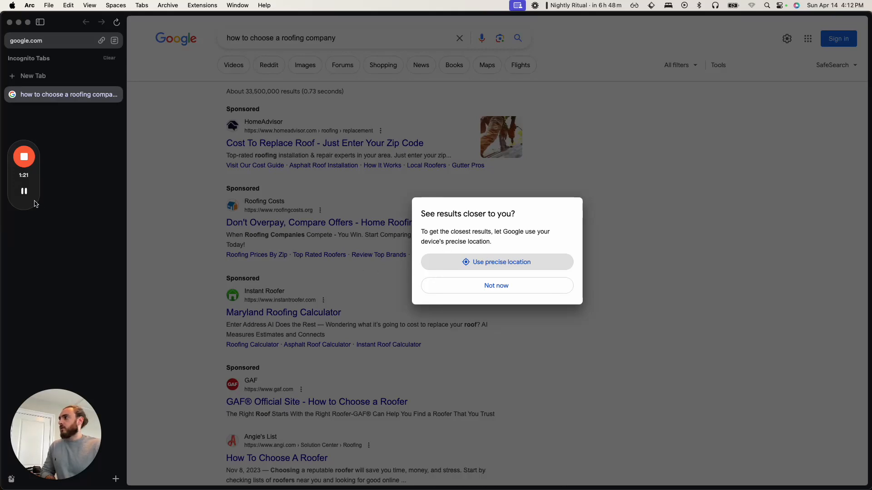
{"action": "left_click", "coordinate": [24, 192]}
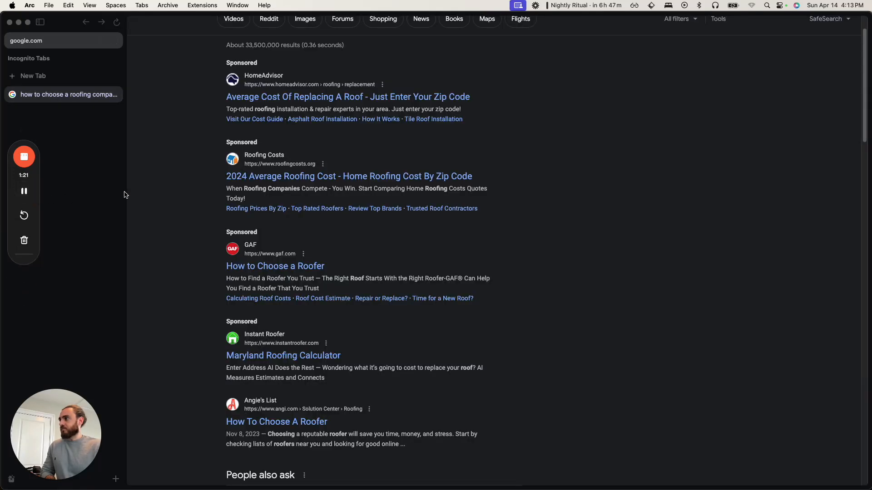
{"action": "scroll", "coordinate": [195, 194], "scroll_direction": "up", "scroll_amount": 1}
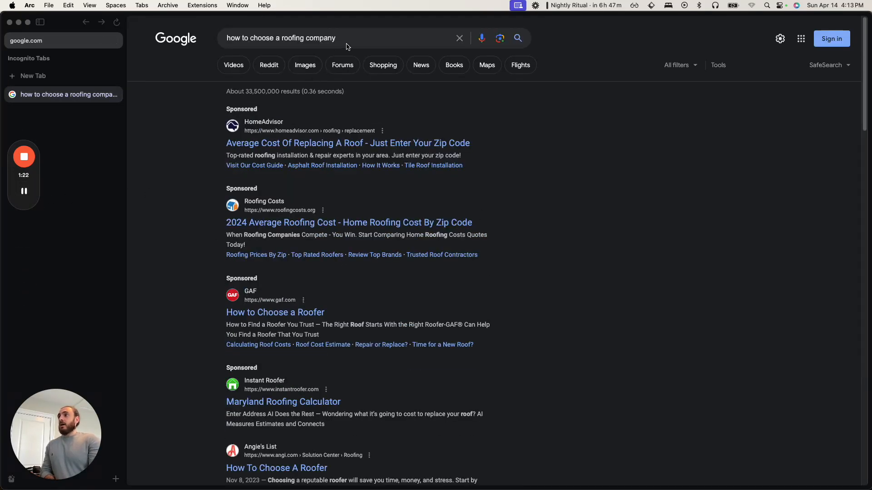
{"action": "left_click", "coordinate": [370, 38]}
{"action": "key", "text": "Return"}
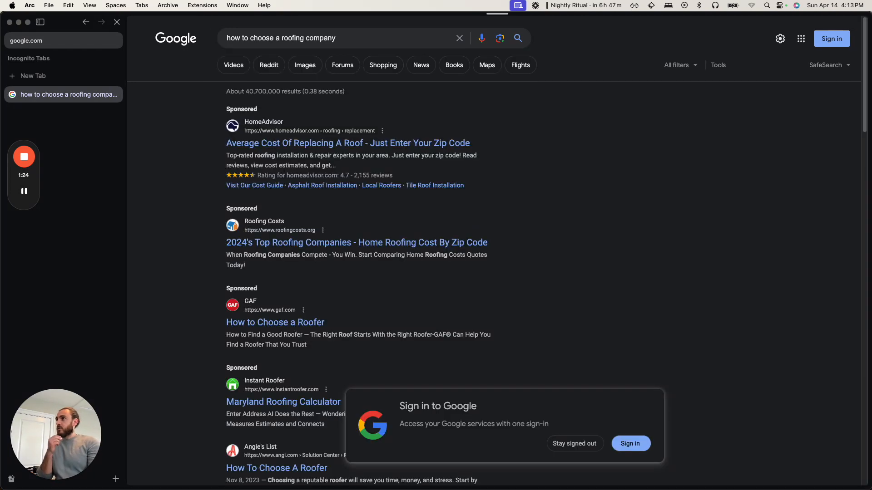
- Expand the related question "Why choose a local roofing company?" and dismiss the Google sign-in prompt by staying signed out
{"action": "scroll", "coordinate": [381, 384], "scroll_direction": "down", "scroll_amount": 8}
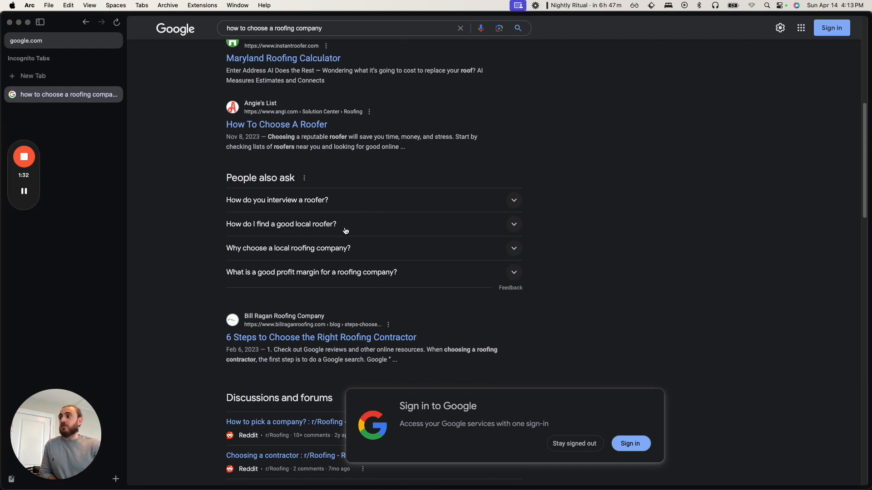
{"action": "left_click", "coordinate": [280, 254]}
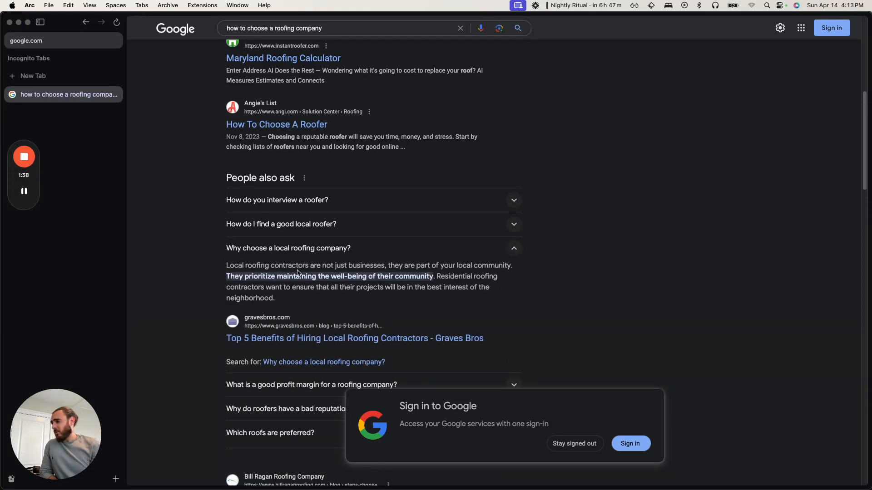
{"action": "scroll", "coordinate": [359, 291], "scroll_direction": "down", "scroll_amount": 1}
{"action": "left_click", "coordinate": [580, 447]}
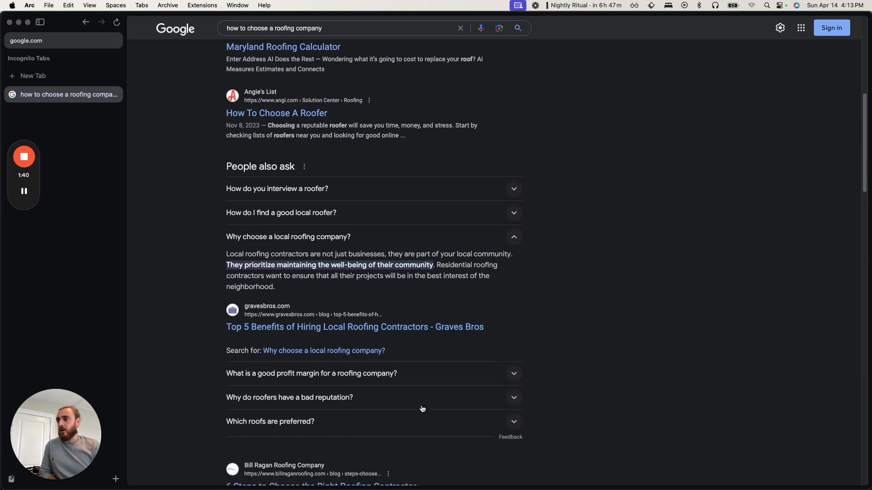
- Expand "Which roofs are preferred?" and examine the additional related questions as possible article topics
{"action": "scroll", "coordinate": [422, 410], "scroll_direction": "down", "scroll_amount": 1}
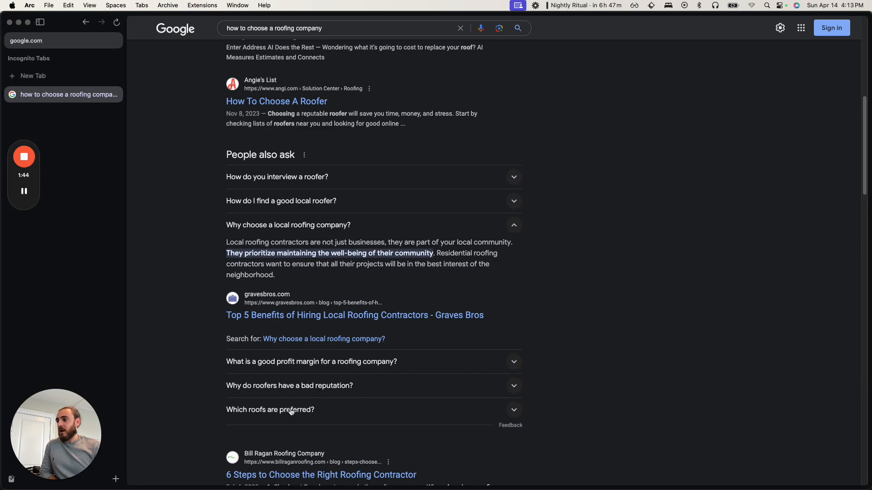
{"action": "left_click", "coordinate": [307, 411]}
{"action": "scroll", "coordinate": [282, 411], "scroll_direction": "down", "scroll_amount": 5}
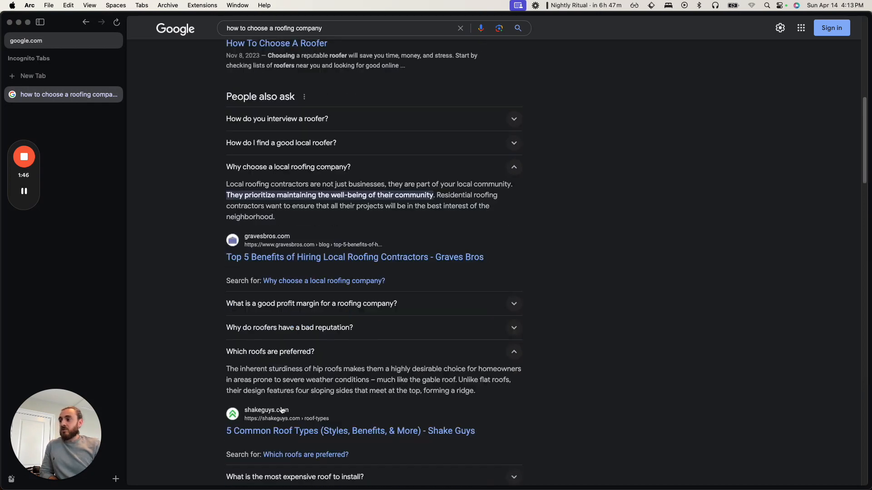
{"action": "scroll", "coordinate": [282, 411], "scroll_direction": "down", "scroll_amount": 3}
{"action": "left_click_drag", "start_coordinate": [315, 305], "coordinate": [215, 302]}
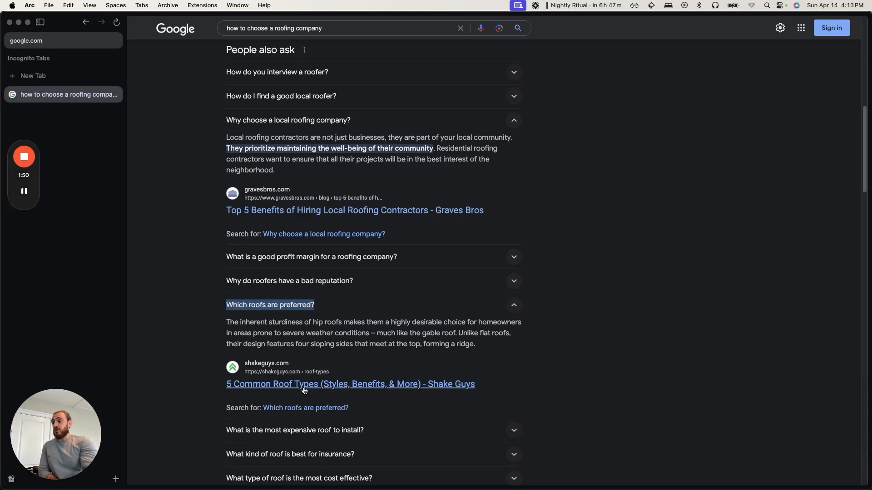
{"action": "scroll", "coordinate": [305, 391], "scroll_direction": "down", "scroll_amount": 1}
{"action": "left_click_drag", "start_coordinate": [364, 413], "coordinate": [215, 420]}
{"action": "scroll", "coordinate": [223, 421], "scroll_direction": "down", "scroll_amount": 1}
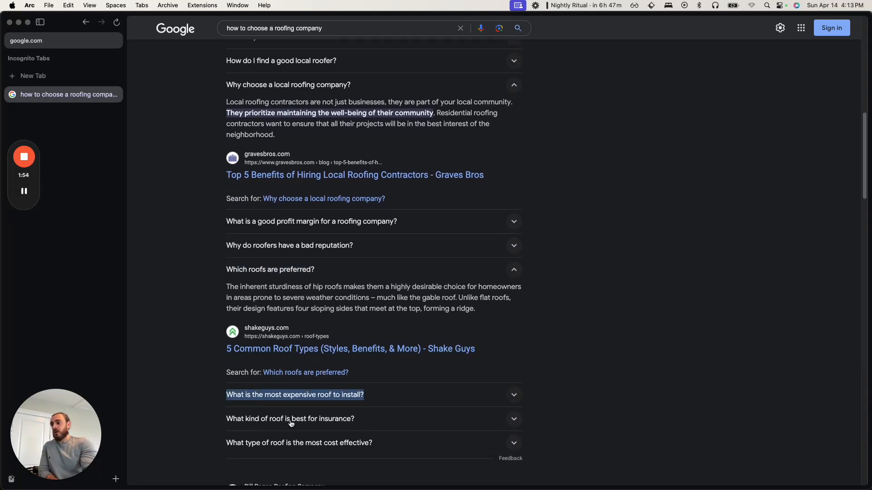
{"action": "scroll", "coordinate": [340, 449], "scroll_direction": "up", "scroll_amount": 8}
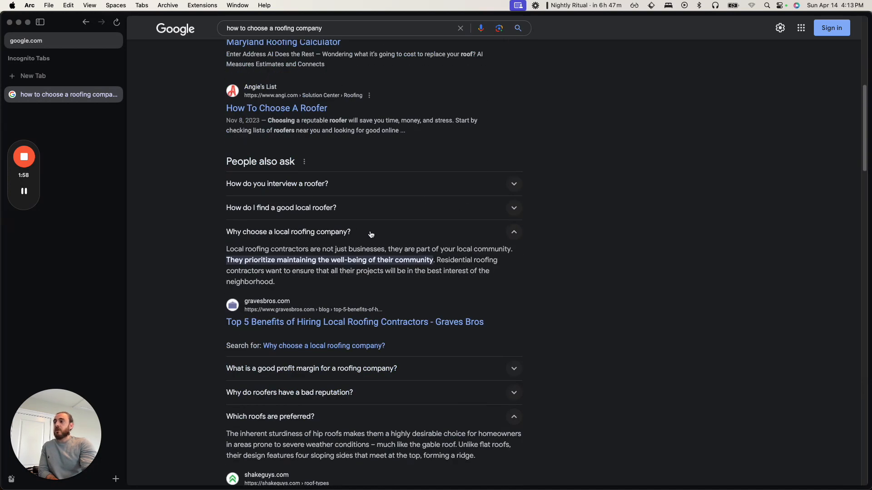
- Copy the question "Why choose a local roofing company?" and switch to the Roofing Copilot dashboard window
{"action": "left_click_drag", "start_coordinate": [369, 233], "coordinate": [225, 231]}
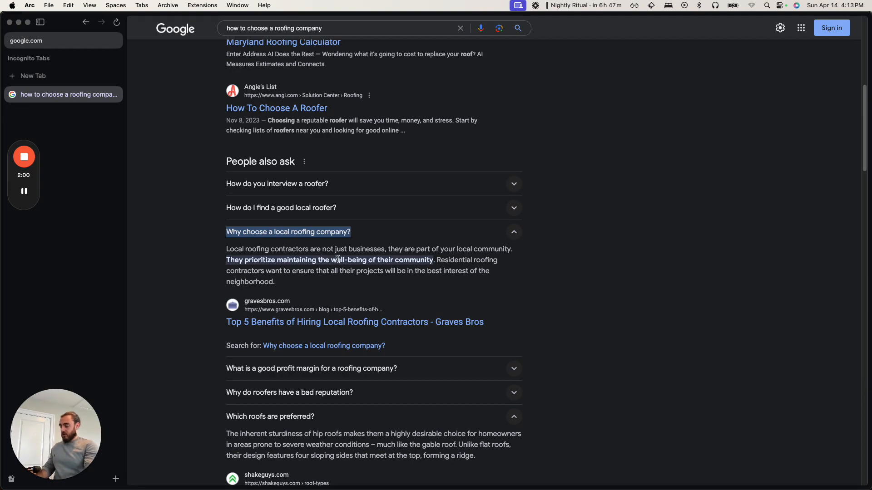
{"action": "key", "text": "super+c"}
{"action": "key", "text": "ctrl+Up"}
{"action": "left_click", "coordinate": [536, 184]}
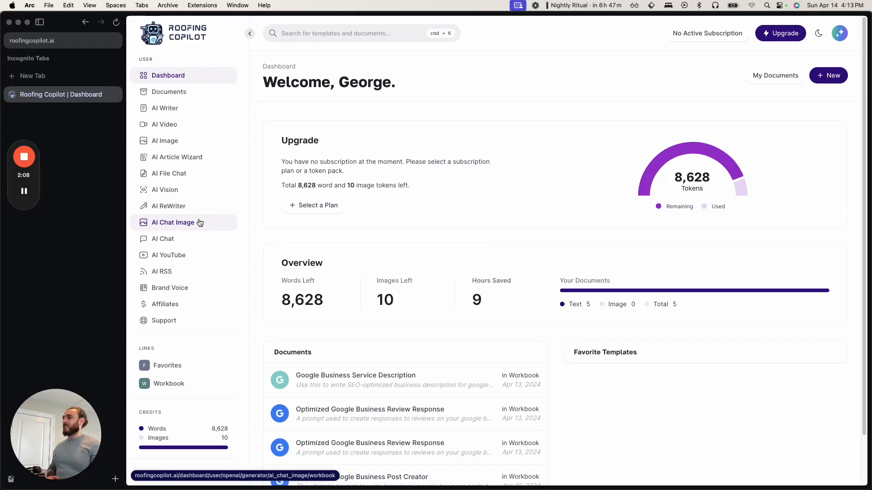
- Open the AI Article Wizard and paste "Why choose a local roofing company?" as the article topic
{"action": "left_click", "coordinate": [199, 159]}
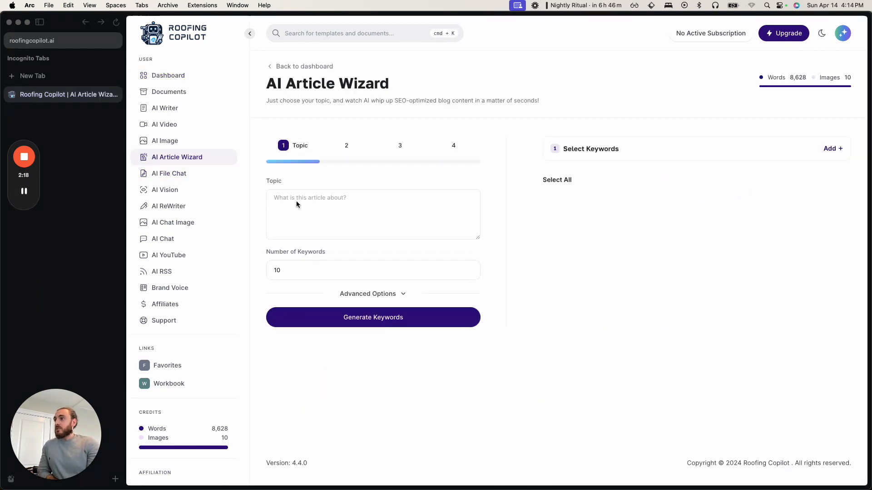
{"action": "left_click", "coordinate": [302, 200]}
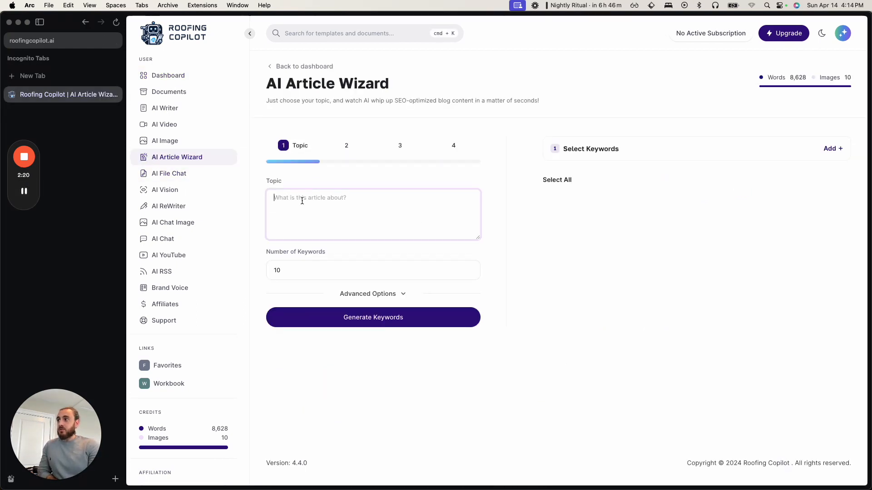
{"action": "key", "text": "super+v"}
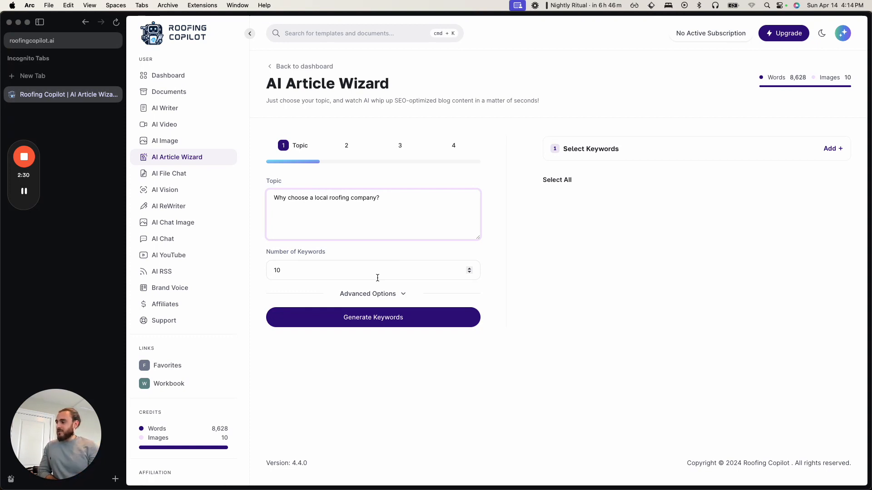
- Reveal the advanced options and generate keywords for the article topic
{"action": "left_click", "coordinate": [381, 295]}
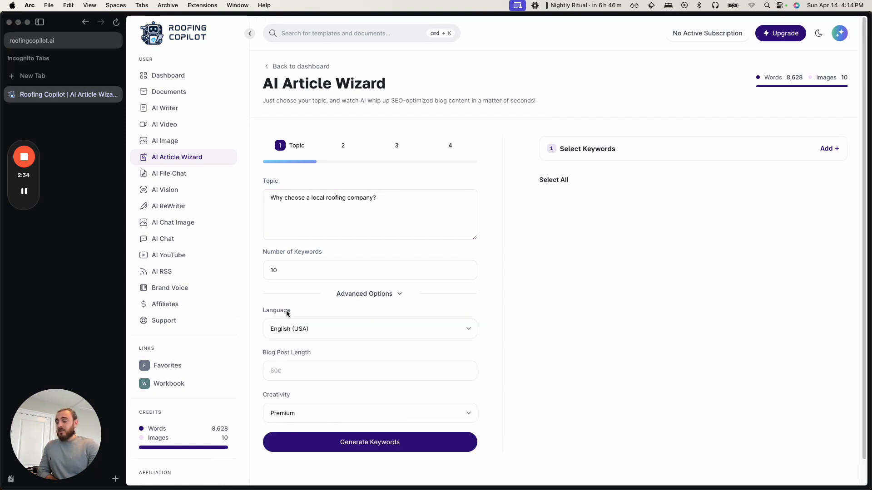
{"action": "left_click", "coordinate": [350, 453]}
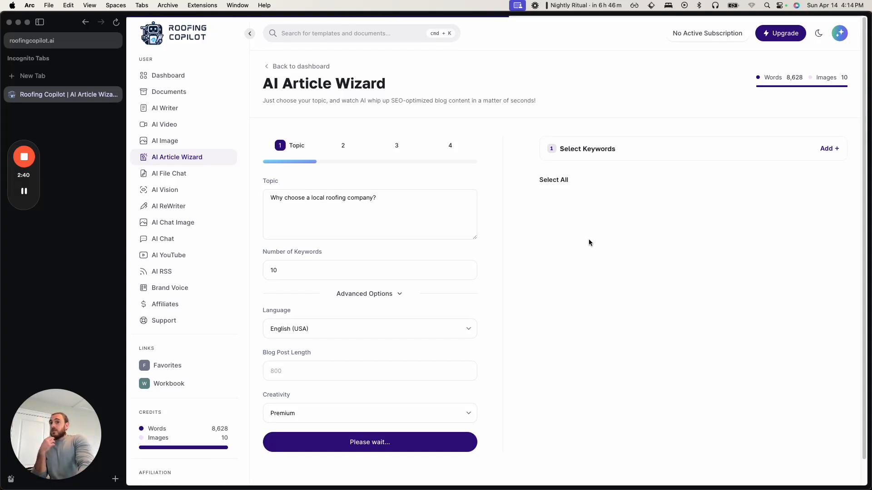
{"action": "mouse_move", "coordinate": [19, 193]}
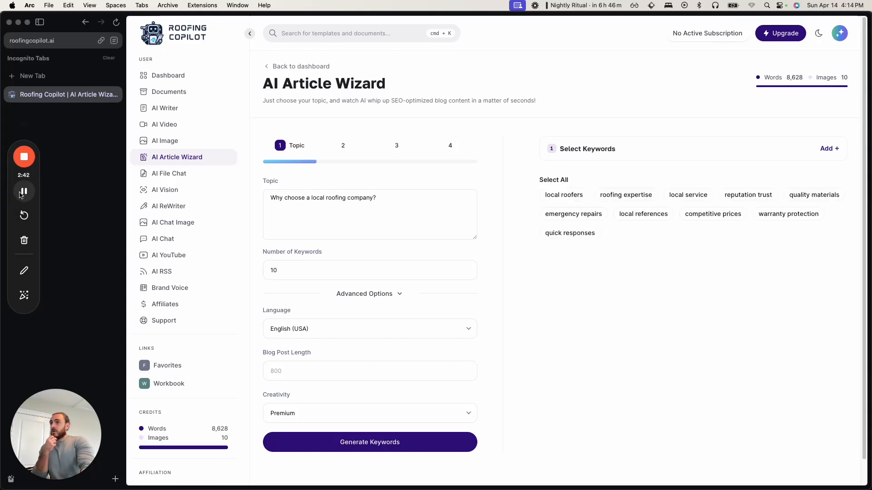
- Select the keywords local roofers, roofing expertise, local service, competitive prices and warranty protection
{"action": "left_click", "coordinate": [568, 196]}
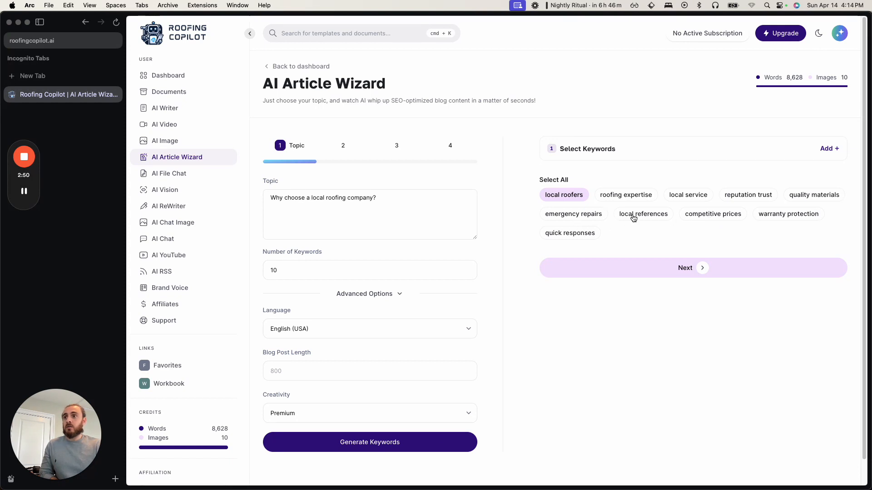
{"action": "left_click", "coordinate": [644, 200]}
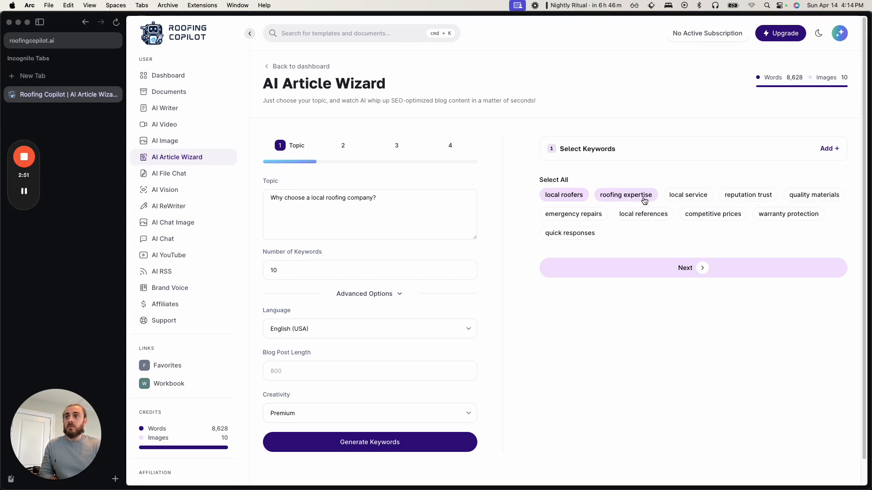
{"action": "left_click", "coordinate": [684, 200]}
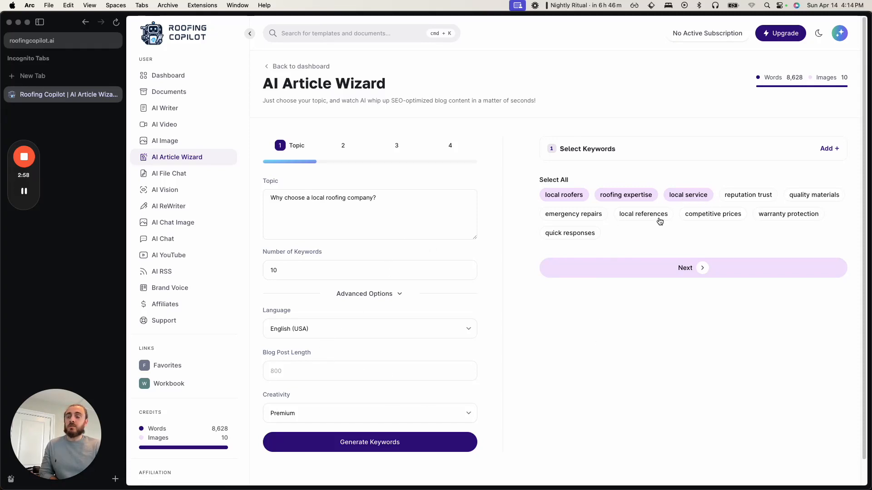
{"action": "left_click", "coordinate": [701, 217]}
{"action": "left_click", "coordinate": [774, 216]}
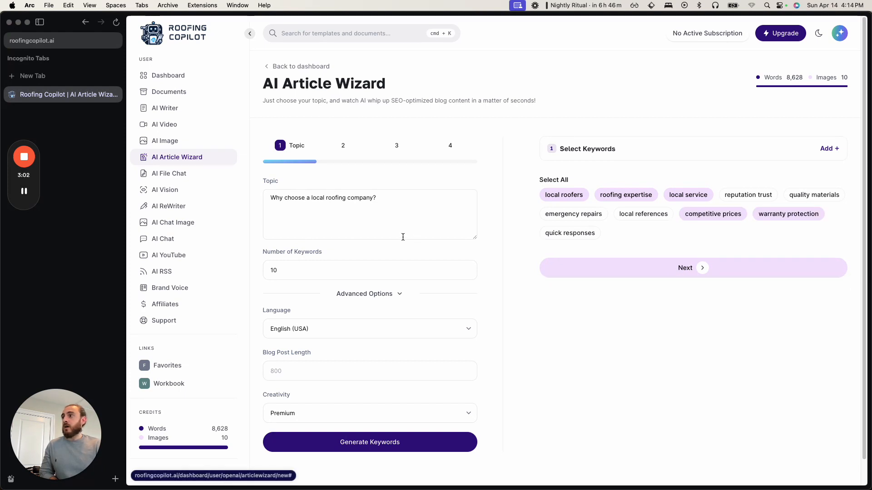
- Select the entire topic text, and proceed with the chosen keywords to the wizard's title stage
{"action": "left_click", "coordinate": [409, 220]}
{"action": "key", "text": "cmd+a"}
{"action": "key", "text": "cmd+c"}
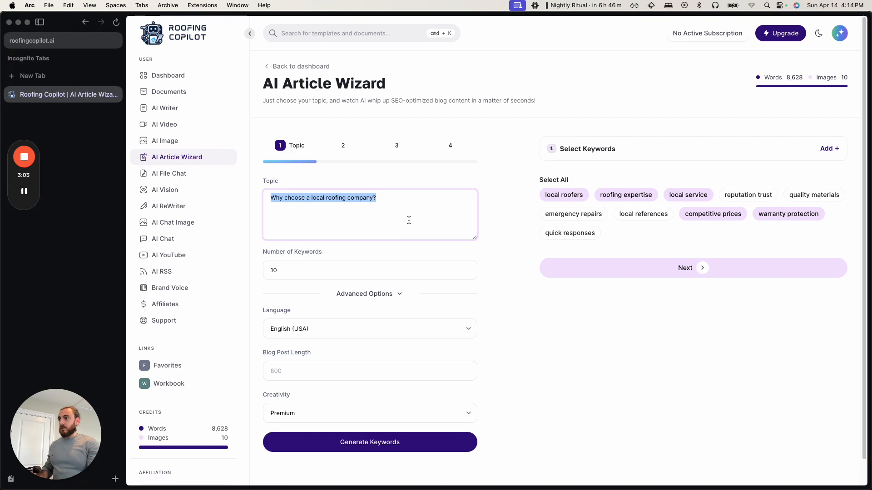
{"action": "left_click", "coordinate": [672, 270]}
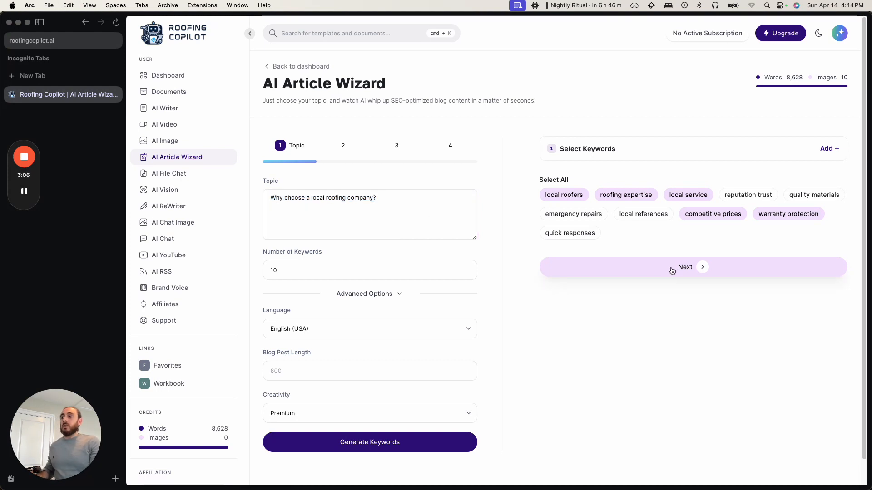
{"action": "left_click", "coordinate": [689, 263]}
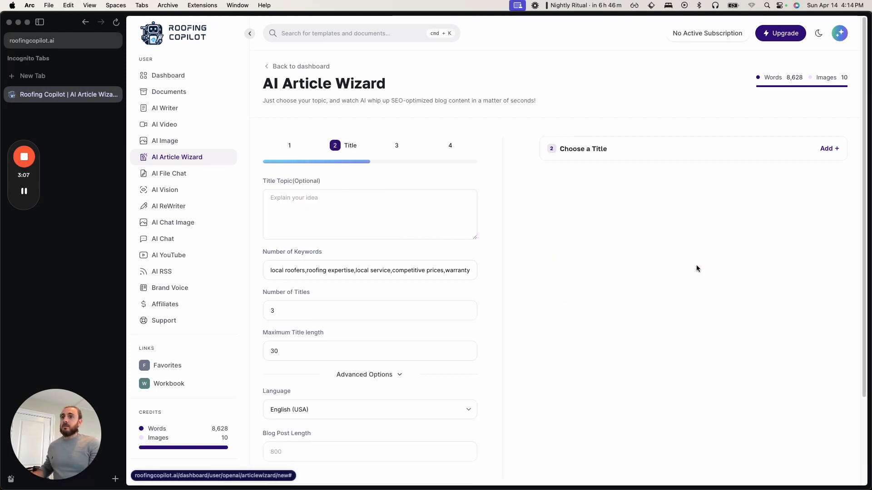
- Paste "Why choose a local roofing company?" as the title topic and set the maximum title length to 40
{"action": "left_click", "coordinate": [313, 214]}
{"action": "key", "text": "cmd+v"}
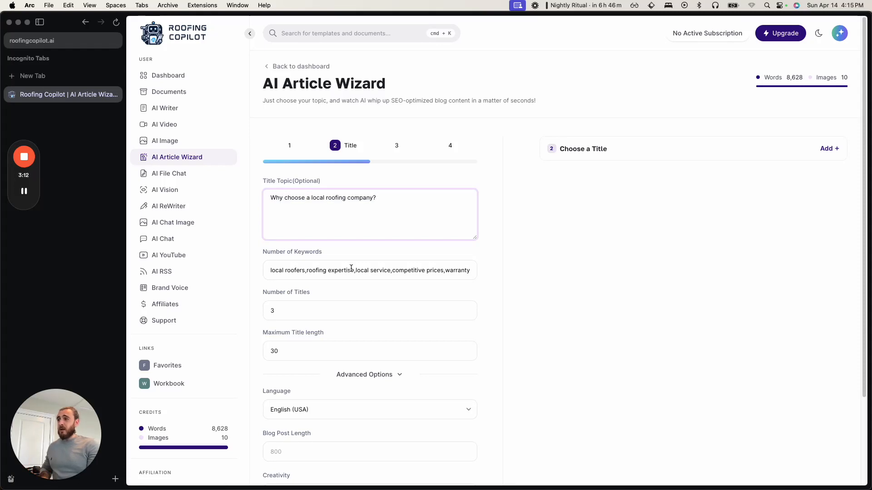
{"action": "scroll", "coordinate": [351, 268], "scroll_direction": "down", "scroll_amount": 1}
{"action": "scroll", "coordinate": [291, 312], "scroll_direction": "down", "scroll_amount": 2}
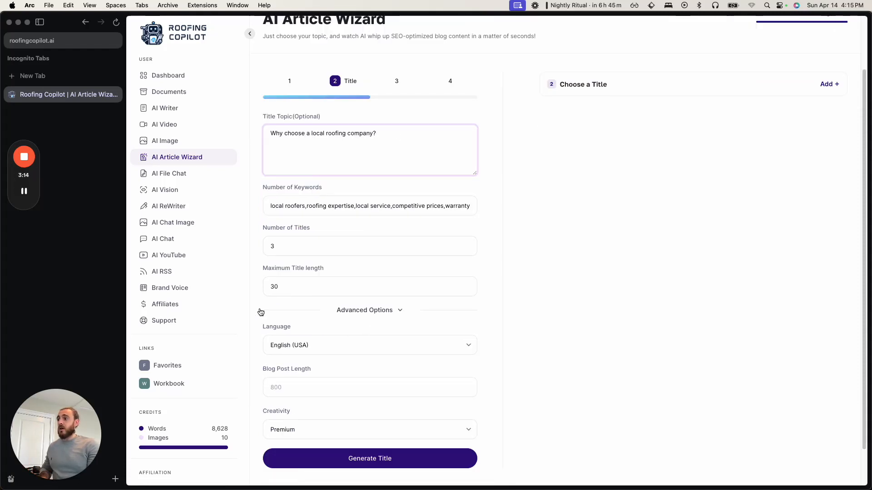
{"action": "left_click", "coordinate": [296, 287]}
{"action": "key", "text": "BackSpace"}
{"action": "key", "text": "BackSpace"}
{"action": "type", "text": "40"}
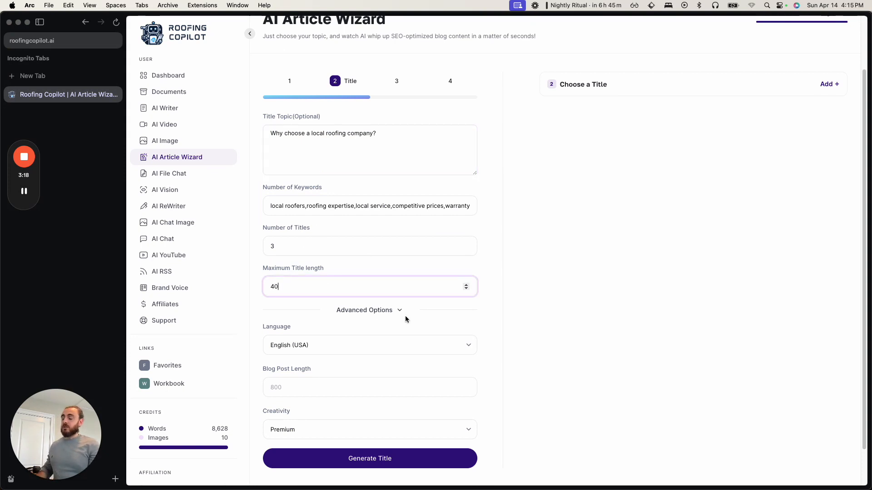
- Generate title suggestions and proceed to the outline stage with "Why Local Roofing Companies are a Better Choice"
{"action": "scroll", "coordinate": [386, 363], "scroll_direction": "down", "scroll_amount": 2}
{"action": "left_click", "coordinate": [350, 419]}
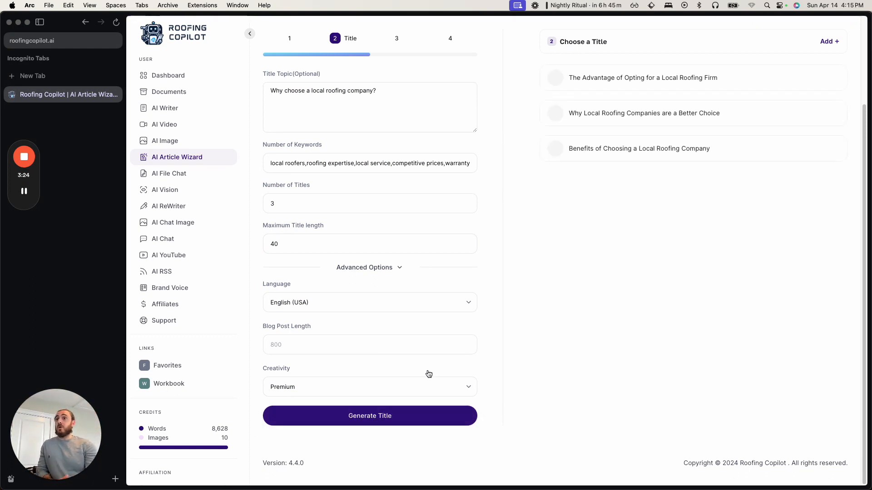
{"action": "scroll", "coordinate": [664, 95], "scroll_direction": "up", "scroll_amount": 1}
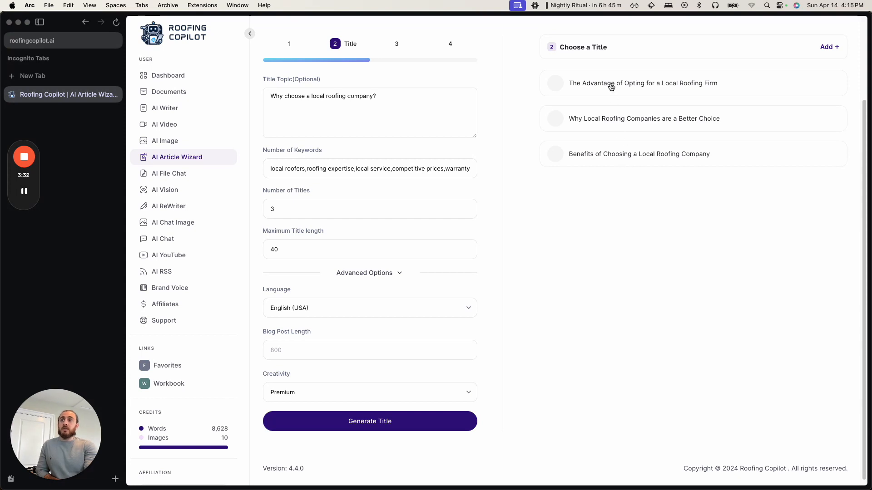
{"action": "left_click", "coordinate": [595, 126]}
{"action": "scroll", "coordinate": [679, 195], "scroll_direction": "up", "scroll_amount": 3}
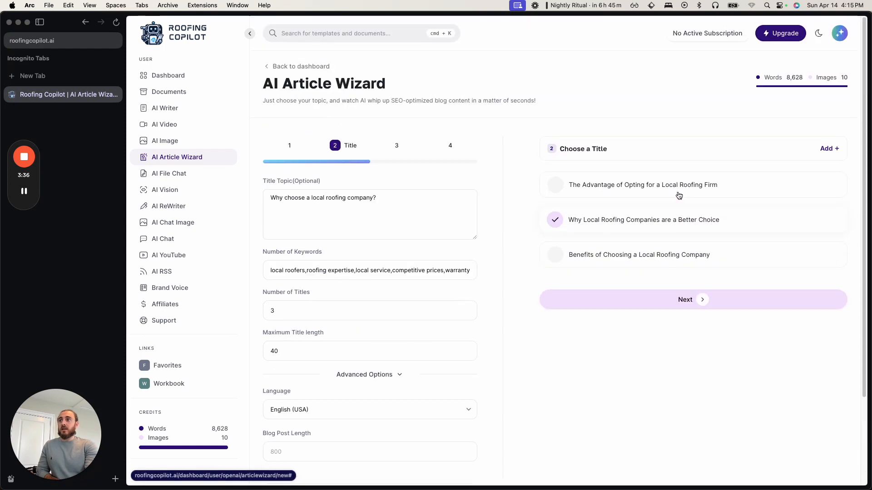
{"action": "left_click", "coordinate": [540, 302]}
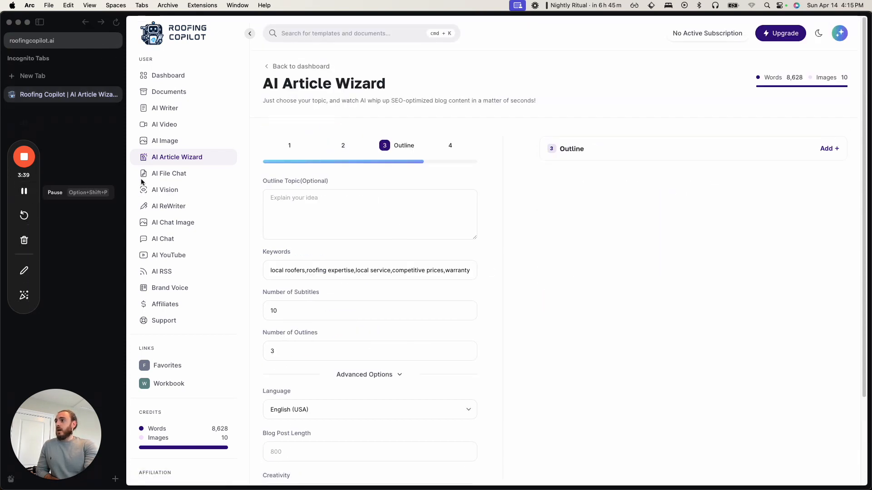
- Enter the dashed outline topic points "they live and work where you are" and "they are trusted by others in your"
{"action": "left_click", "coordinate": [319, 215]}
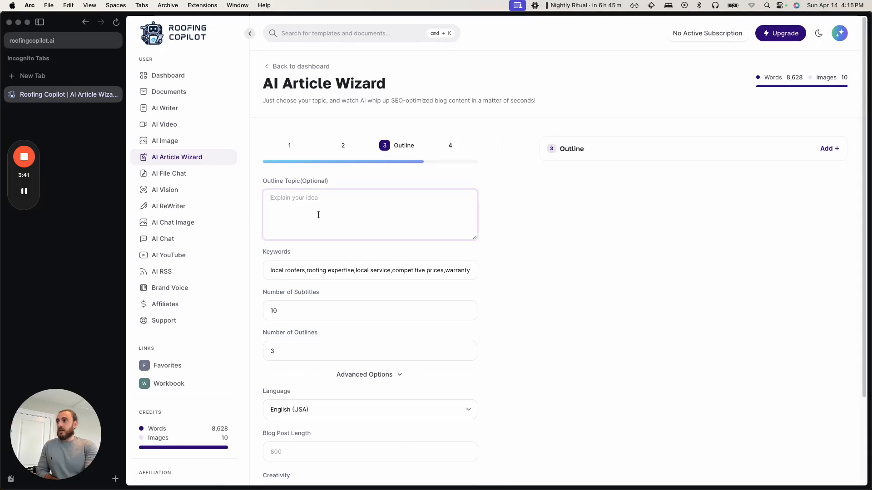
{"action": "type", "text": "Why choose a local roofing company?"}
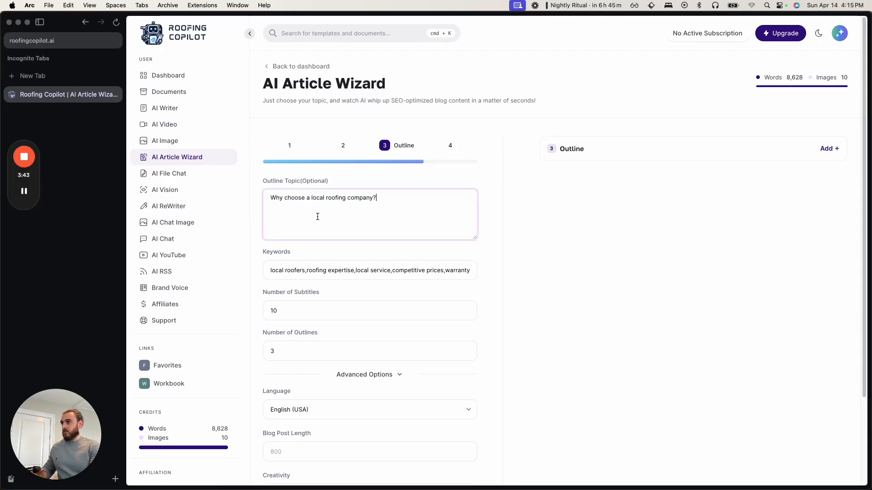
{"action": "key", "text": "super+a"}
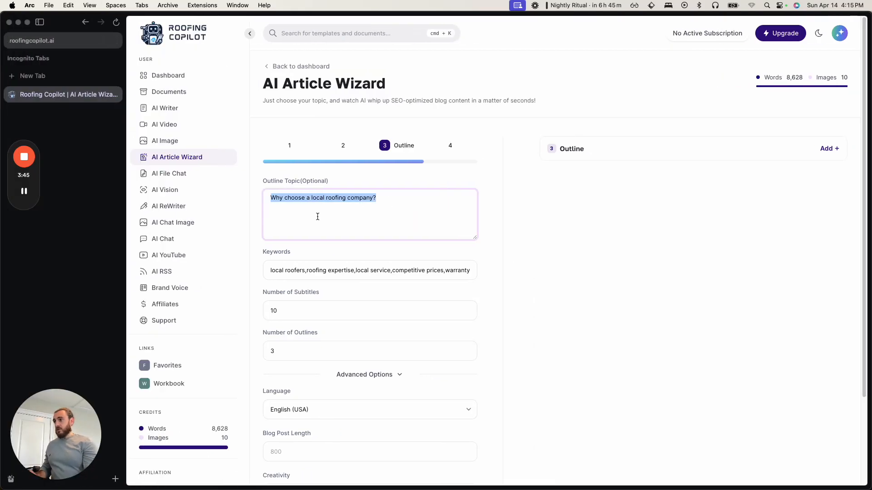
{"action": "scroll", "coordinate": [353, 236], "scroll_direction": "down", "scroll_amount": 2}
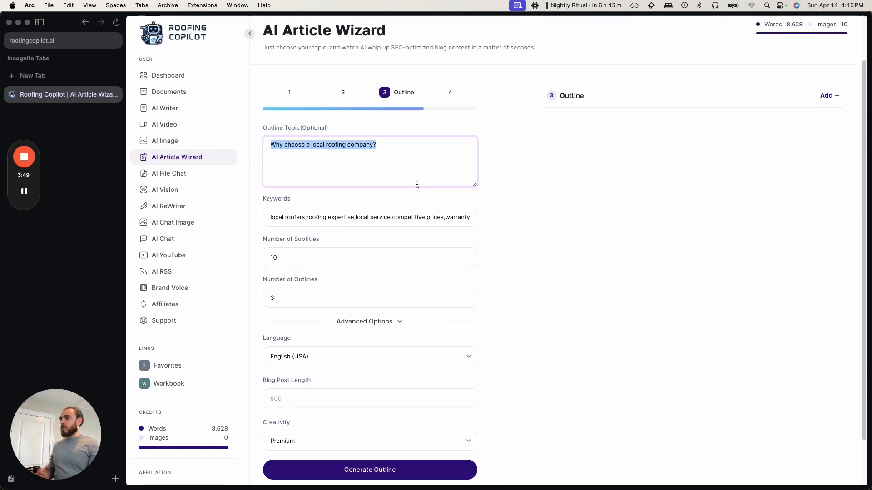
{"action": "type", "text": "- "}
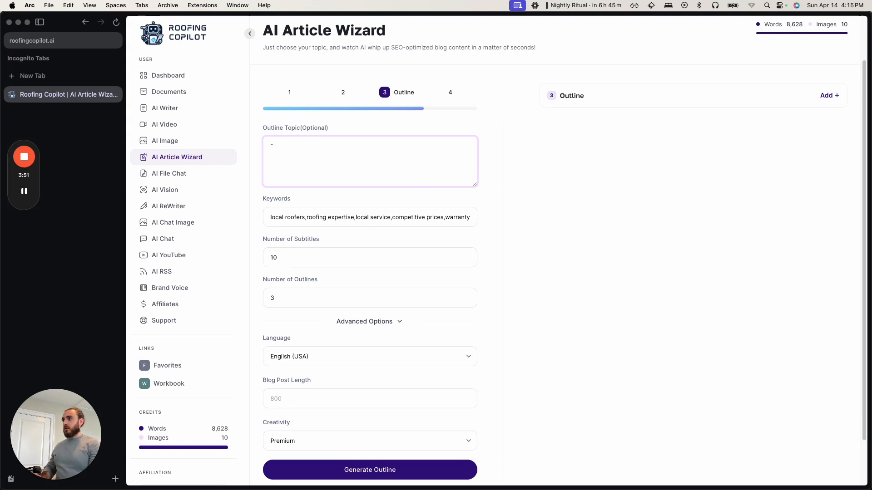
{"action": "type", "text": "they liv"}
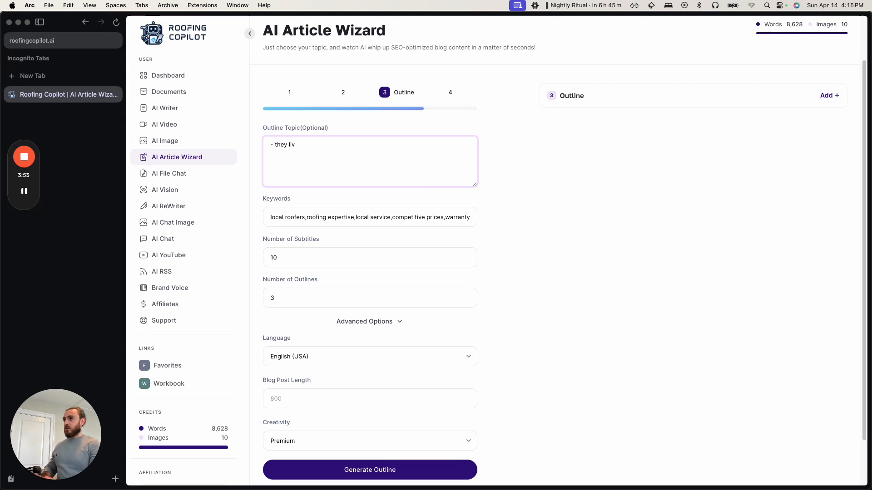
{"action": "type", "text": "e and work where yo"}
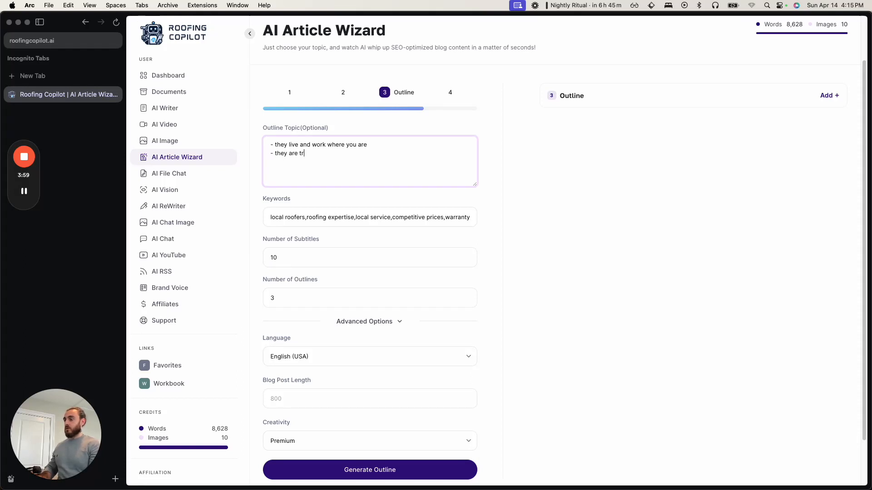
{"action": "type", "text": "u are - they are trusted by"}
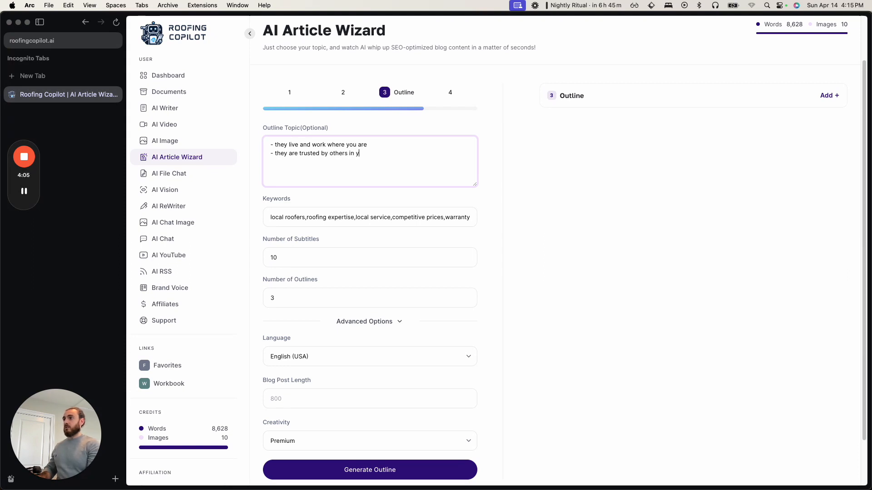
- Switch to the Google results and open the Graves Bros article "Top 5 Benefits of Hiring Local Roofing Contractors"
{"action": "key", "text": "ctrl+Up"}
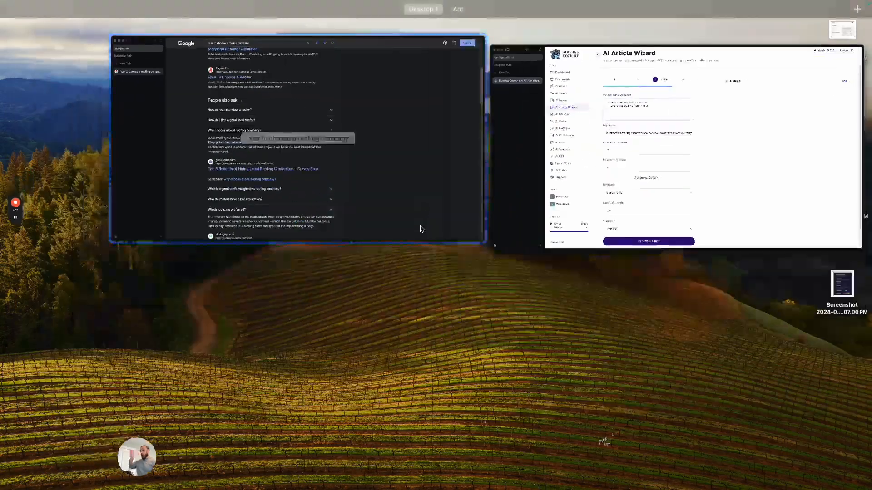
{"action": "left_click", "coordinate": [421, 226]}
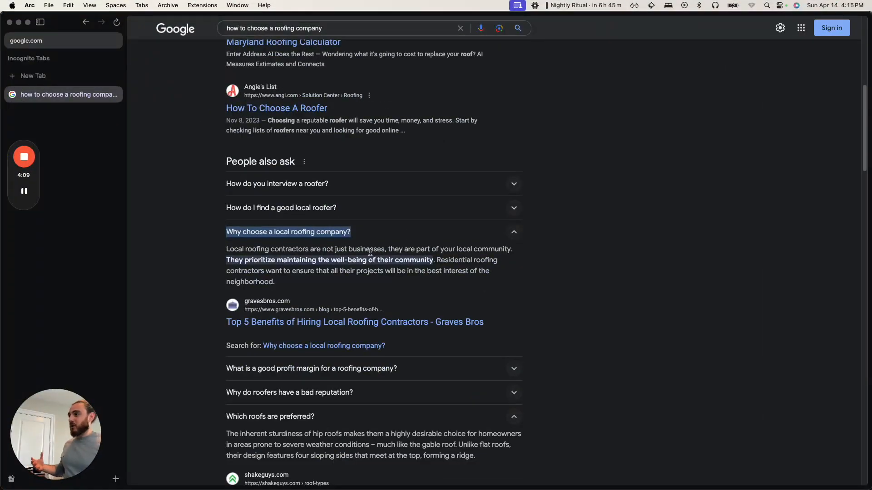
{"action": "left_click", "coordinate": [328, 323], "text": "super"}
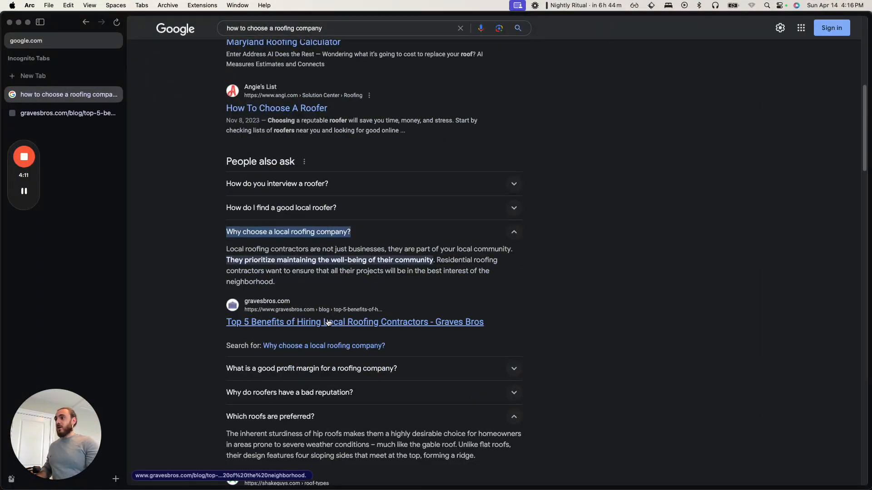
{"action": "left_click", "coordinate": [68, 113]}
{"action": "scroll", "coordinate": [251, 224], "scroll_direction": "up", "scroll_amount": 5}
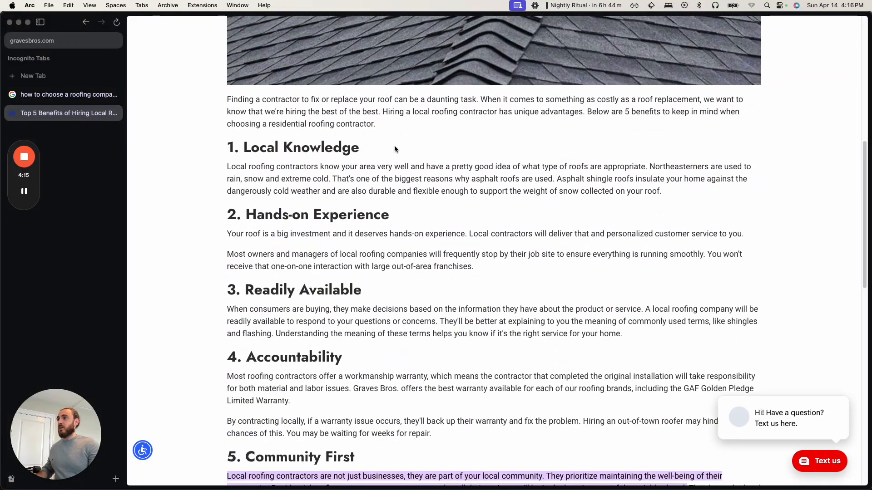
- Add the article's first heading, "Local Knowledge", as a new point in the wizard's outline topic
{"action": "left_click_drag", "start_coordinate": [396, 149], "coordinate": [243, 148]}
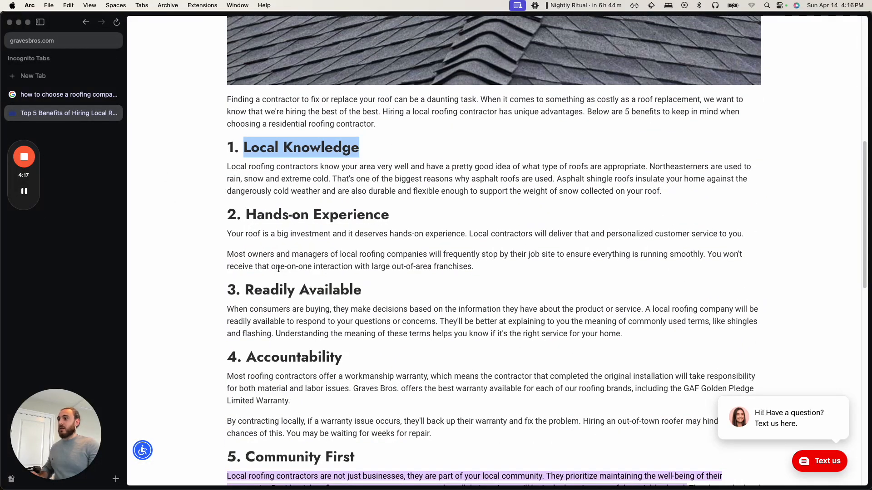
{"action": "key", "text": "ctrl+Up"}
{"action": "left_click", "coordinate": [543, 199]}
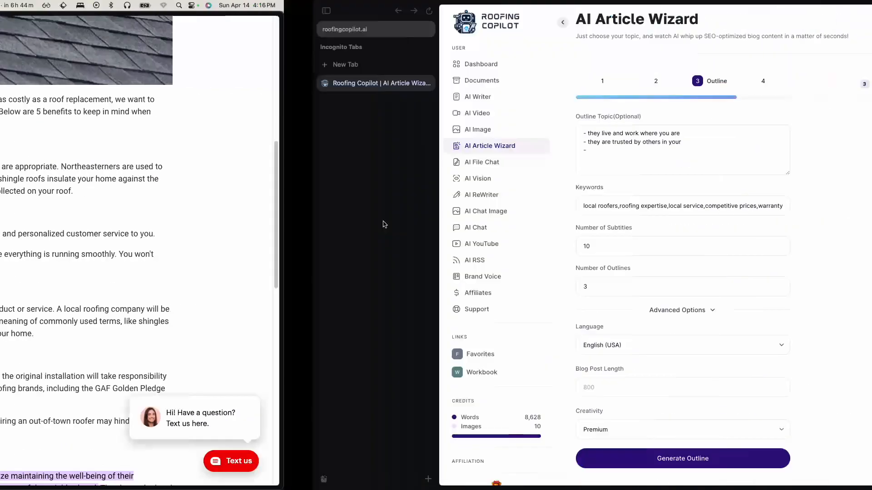
{"action": "type", "text": "ocal"}
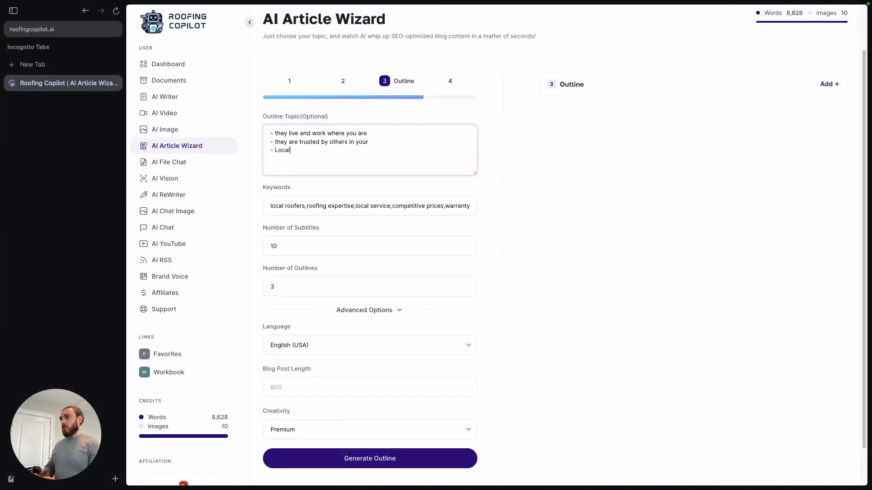
{"action": "type", "text": " Knowledge"}
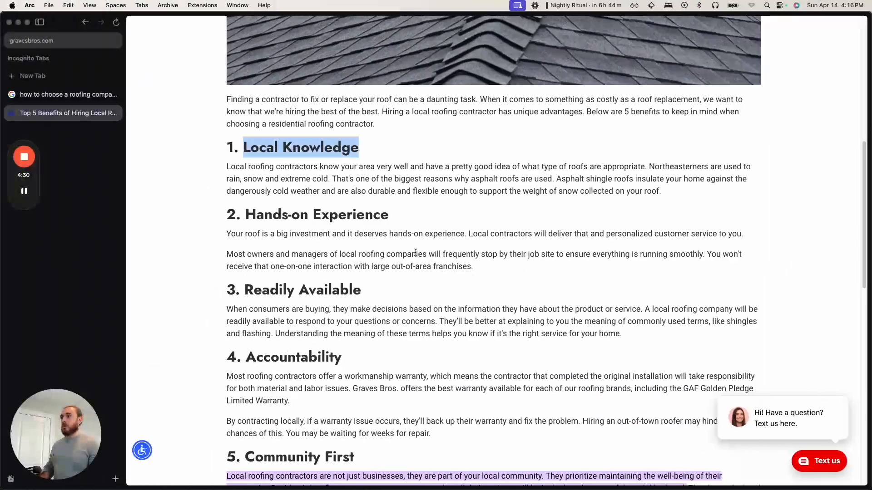
- Copy the article's "Hands-on Experience" heading into the outline topic as another point
{"action": "left_click_drag", "start_coordinate": [389, 215], "coordinate": [245, 217]}
{"action": "key", "text": "super+c"}
{"action": "key", "text": "ctrl+Right"}
{"action": "key", "text": "super+v"}
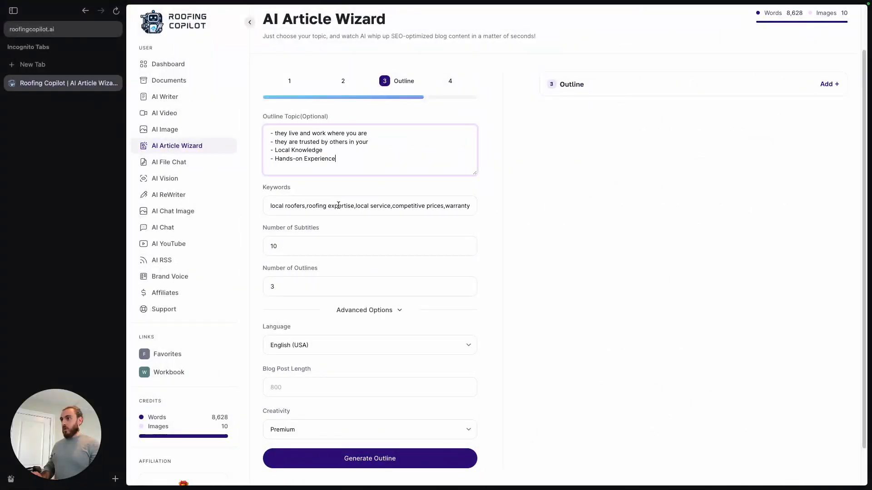
- Copy the article's "Readily Available" heading into the outline topic as the next dashed point
{"action": "key", "text": "ctrl+Left"}
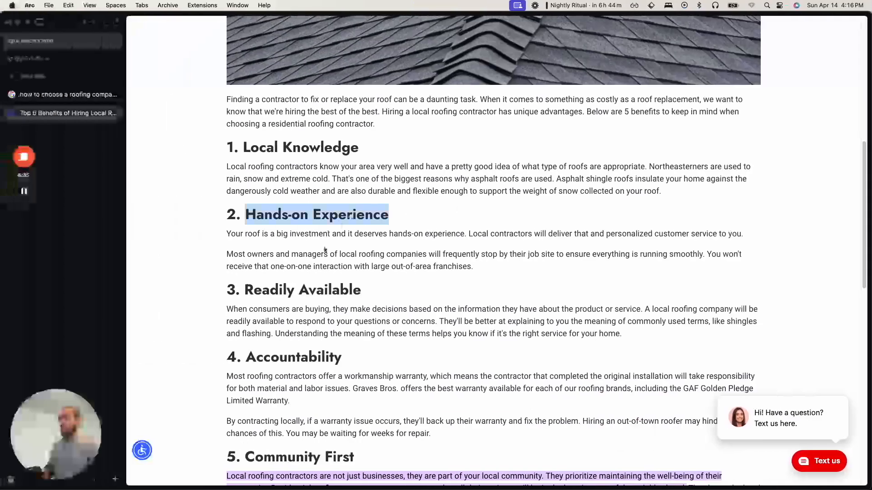
{"action": "left_click_drag", "start_coordinate": [361, 291], "coordinate": [244, 290]}
{"action": "key", "text": "super+c"}
{"action": "key", "text": "ctrl+Right"}
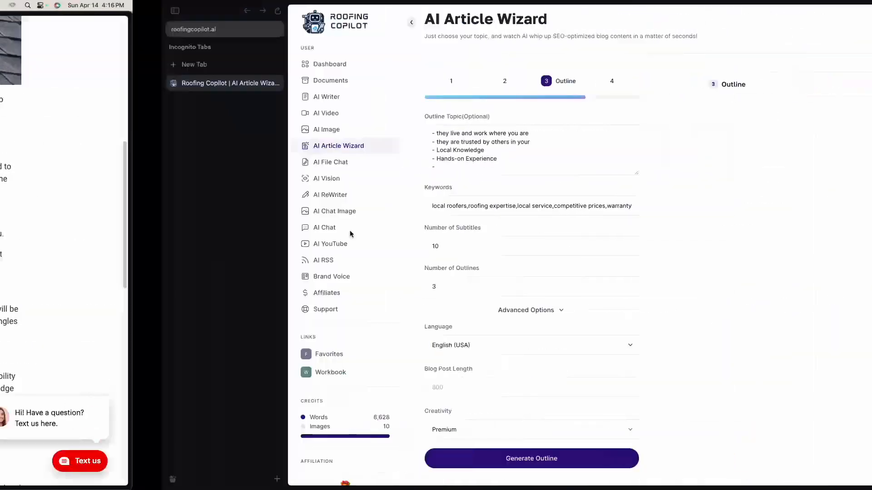
{"action": "key", "text": "super+v"}
{"action": "key", "text": "Return"}
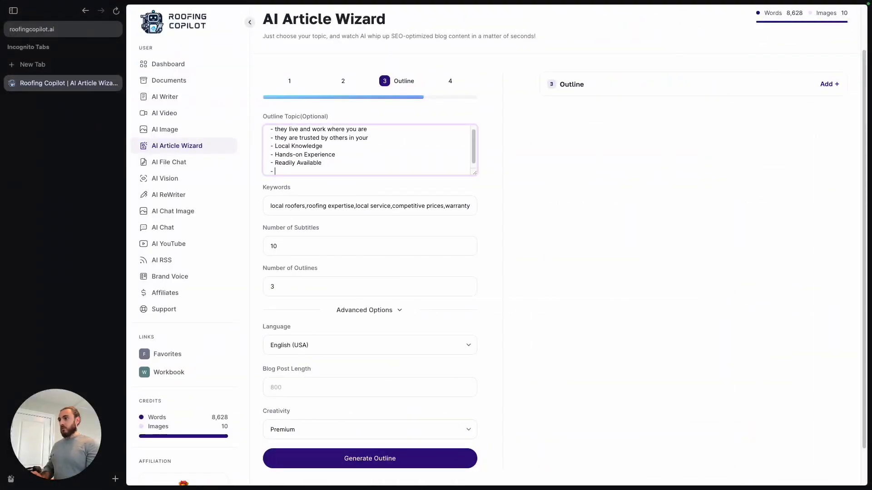
- Copy the article's "Accountability" heading into the outline topic and add "Community First" as the last point
{"action": "key", "text": "ctrl+Left"}
{"action": "left_click_drag", "start_coordinate": [351, 356], "coordinate": [244, 353]}
{"action": "key", "text": "super+c"}
{"action": "key", "text": "ctrl+Right"}
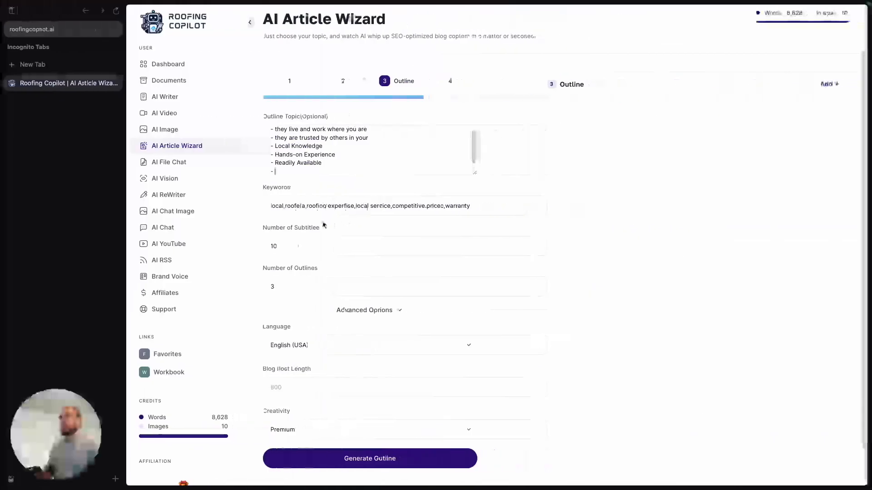
{"action": "key", "text": "super+v"}
{"action": "key", "text": "Return"}
{"action": "type", "text": "- Commu"}
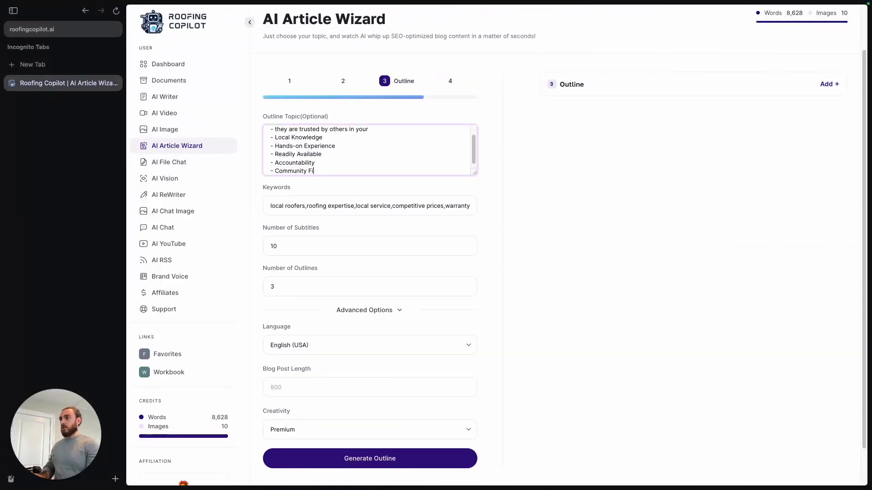
- Set the number of outlines to 1
{"action": "scroll", "coordinate": [338, 227], "scroll_direction": "down", "scroll_amount": 2}
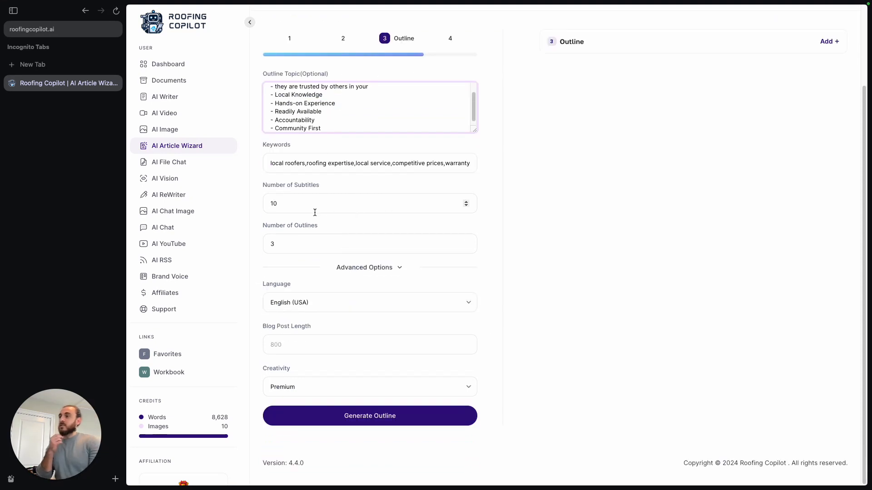
{"action": "left_click", "coordinate": [292, 248]}
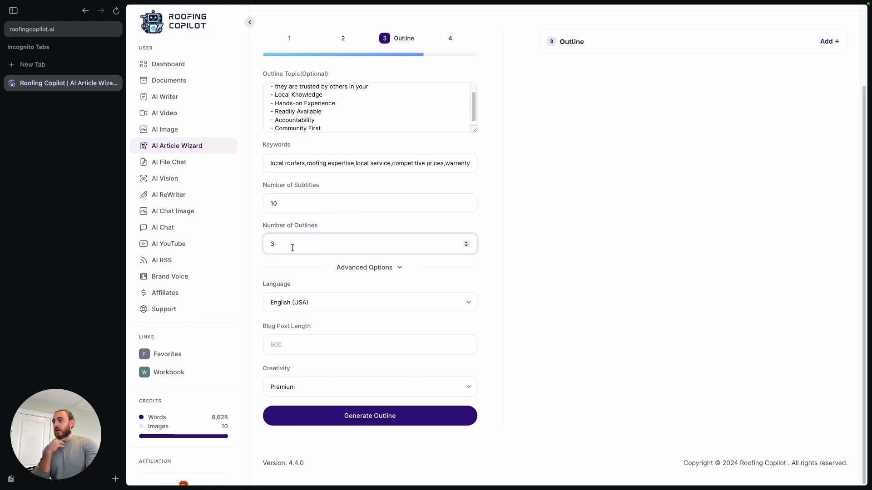
{"action": "key", "text": "BackSpace"}
{"action": "type", "text": "1"}
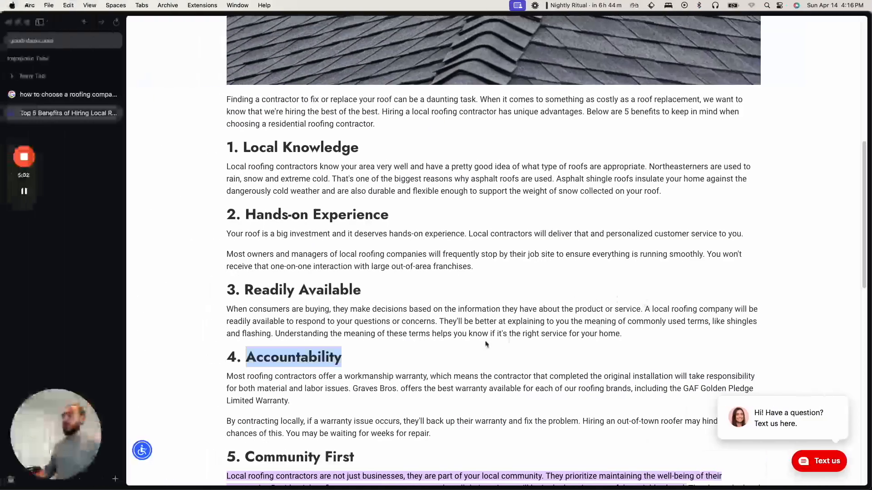
- Look over the rest of the Graves Bros article, and try to generate the outline in the wizard
{"action": "scroll", "coordinate": [485, 344], "scroll_direction": "down", "scroll_amount": 8}
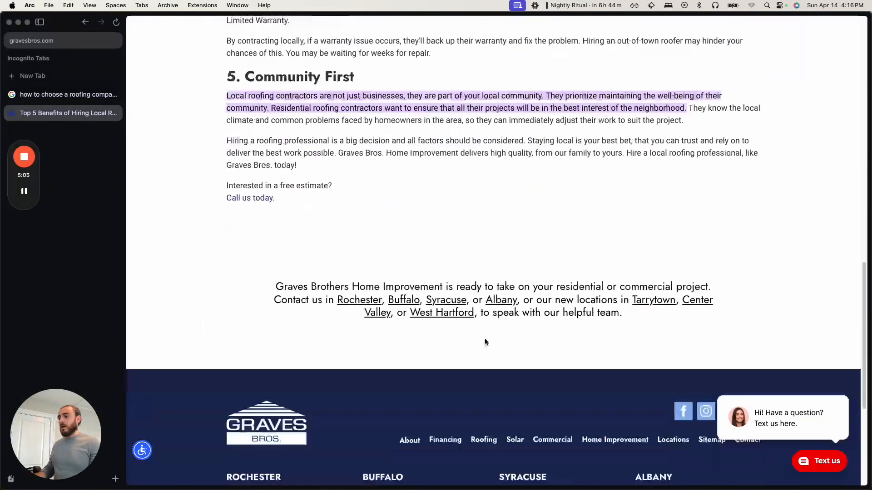
{"action": "scroll", "coordinate": [486, 344], "scroll_direction": "up", "scroll_amount": 9}
{"action": "left_click", "coordinate": [487, 303]}
{"action": "scroll", "coordinate": [486, 303], "scroll_direction": "up", "scroll_amount": 5}
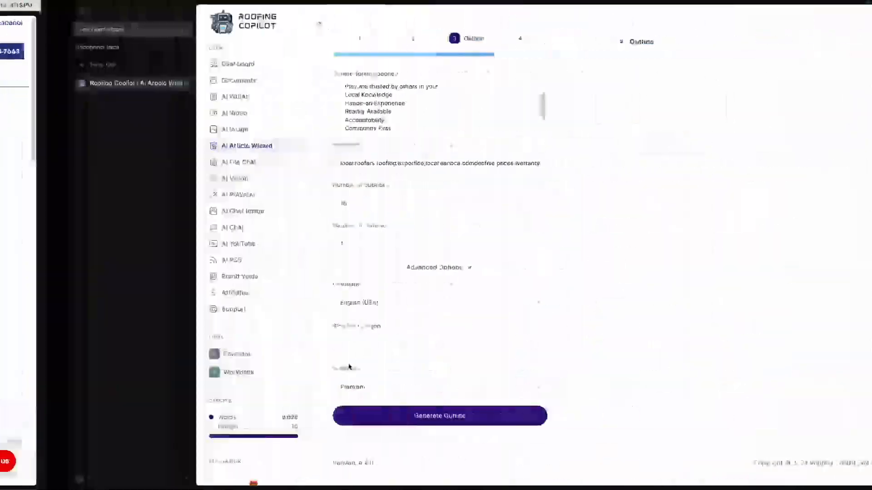
{"action": "left_click", "coordinate": [357, 416]}
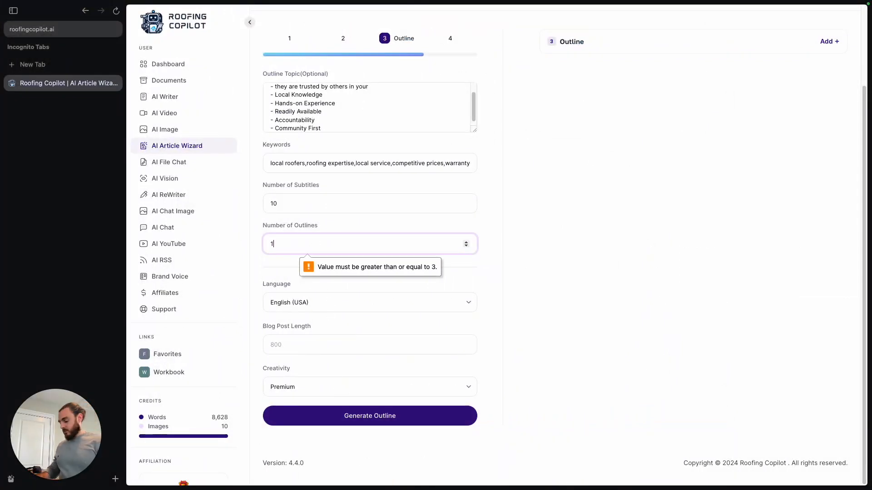
- Set the number of outlines to 3 and generate the outlines
{"action": "key", "text": "BackSpace"}
{"action": "type", "text": "3"}
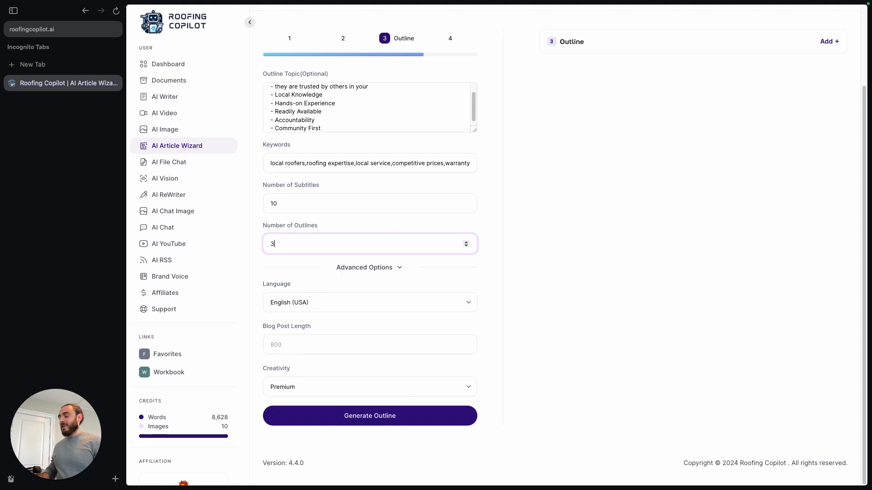
{"action": "left_click", "coordinate": [346, 415]}
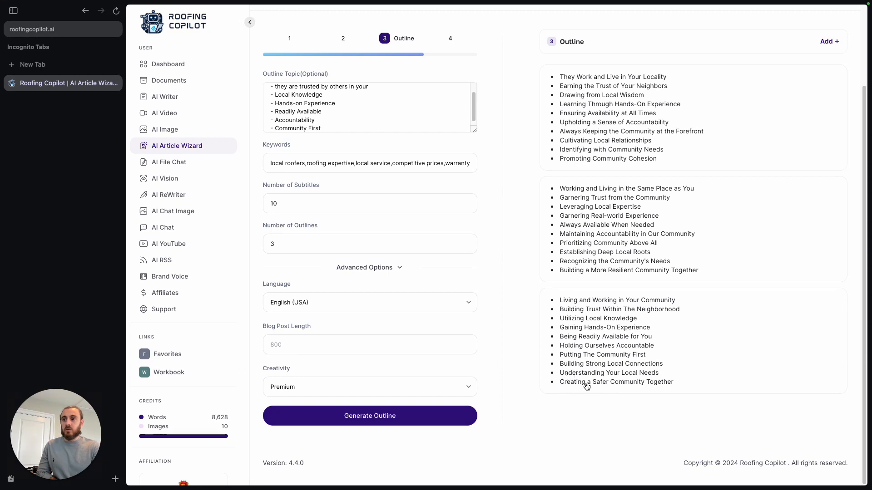
- Choose the third outline, starting with "Living and Working in Your Community", and continue to the image stage
{"action": "left_click", "coordinate": [689, 362]}
{"action": "scroll", "coordinate": [706, 420], "scroll_direction": "up", "scroll_amount": 3}
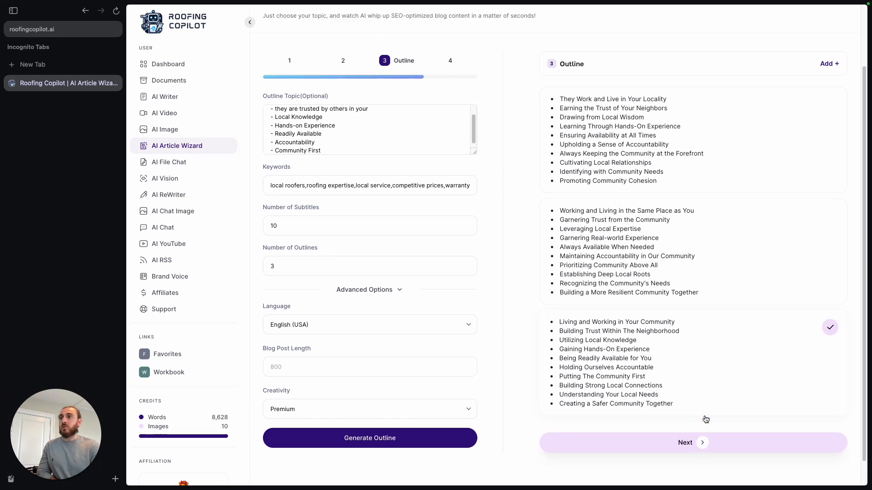
{"action": "scroll", "coordinate": [667, 372], "scroll_direction": "down", "scroll_amount": 3}
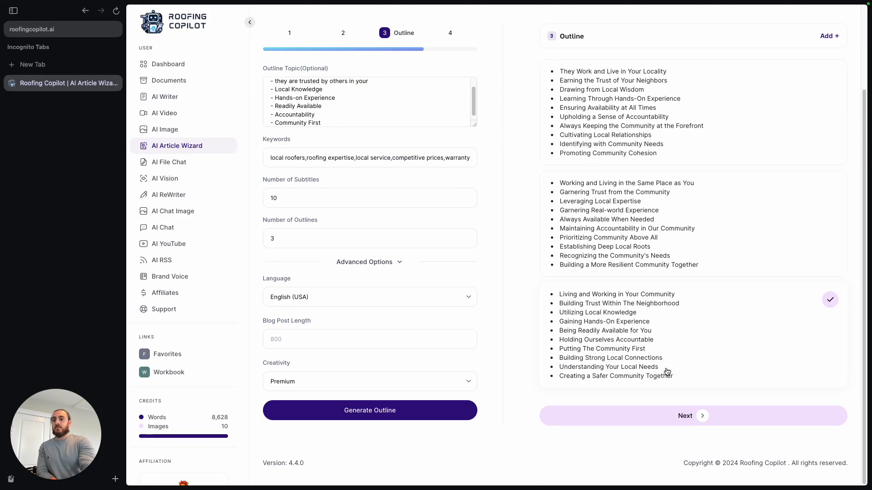
{"action": "left_click", "coordinate": [699, 416]}
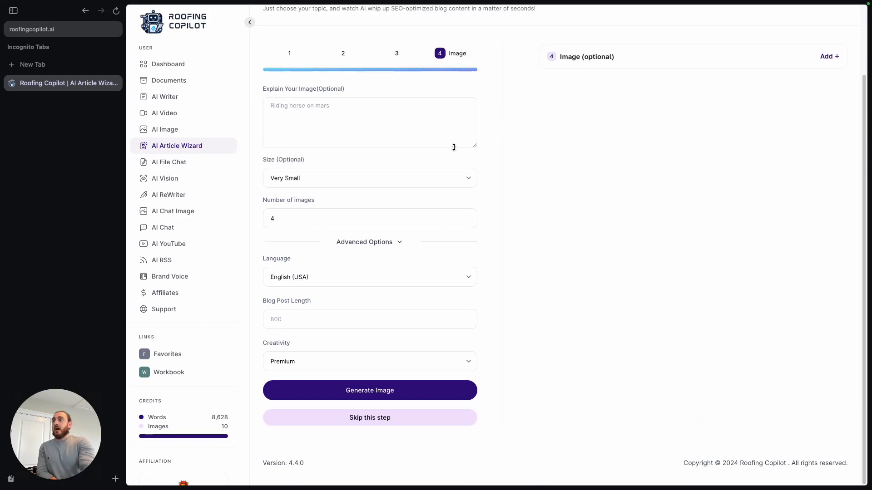
- Describe the article image as "trusted local roofer" and set its size to Normal
{"action": "left_click", "coordinate": [392, 139]}
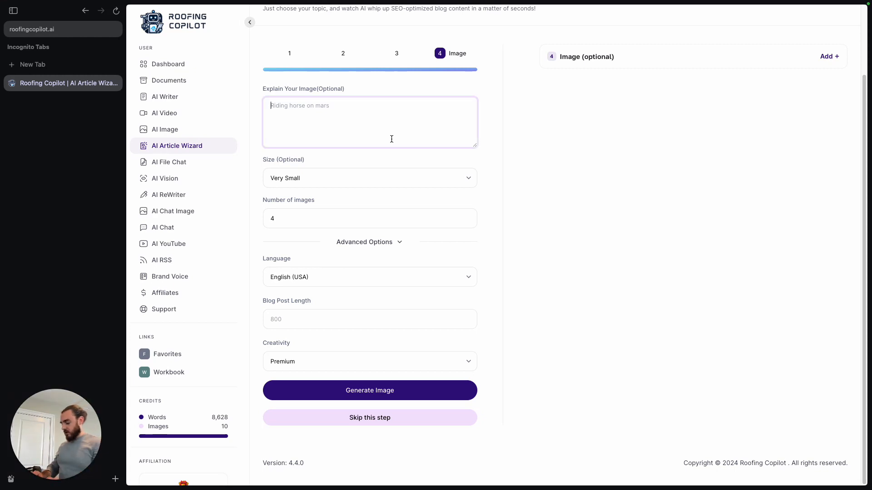
{"action": "type", "text": "trusted"}
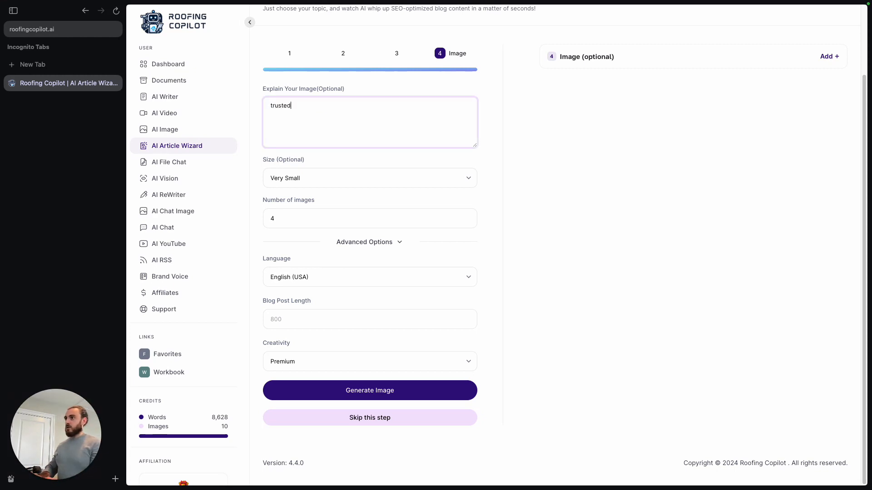
{"action": "type", "text": " local roofer"}
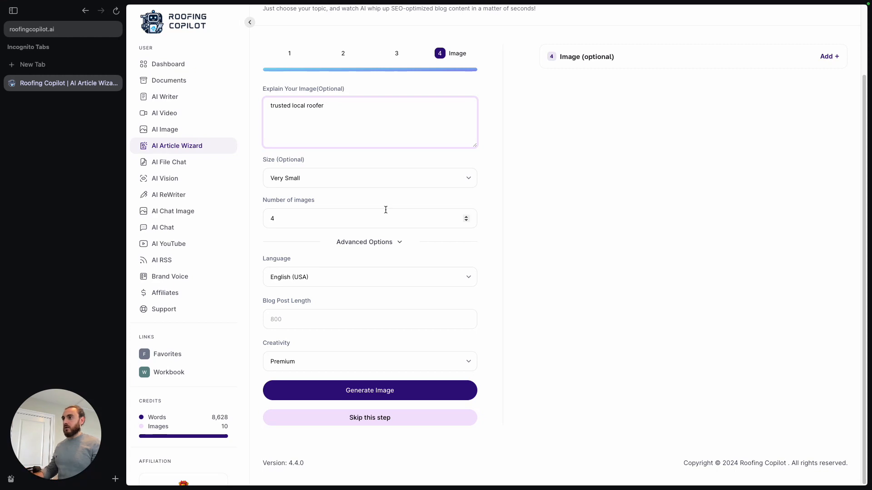
{"action": "left_click", "coordinate": [375, 178]}
{"action": "left_click", "coordinate": [377, 199]}
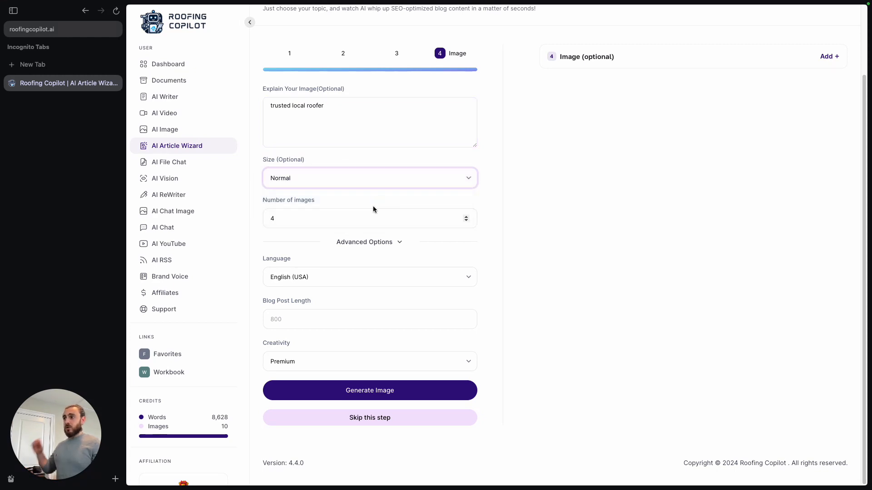
- Skip the image stage to generate the article, and look through the resulting sections
{"action": "left_click", "coordinate": [382, 417]}
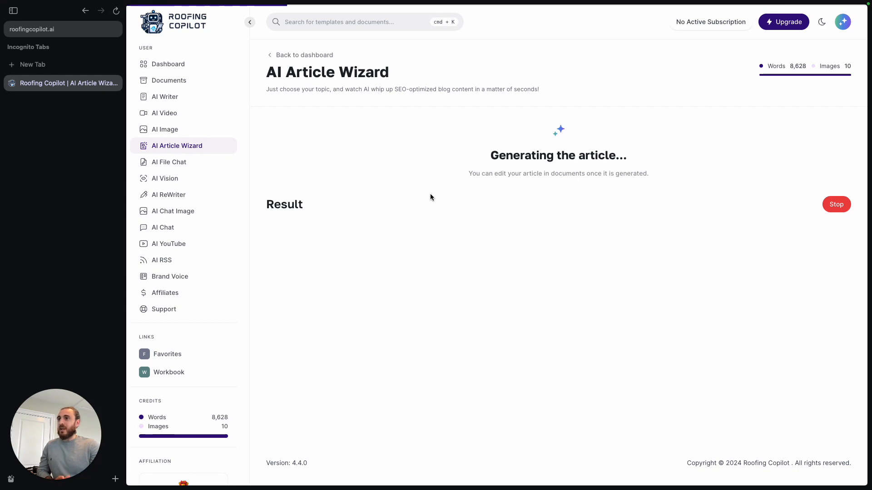
{"action": "key", "text": "ctrl+Left"}
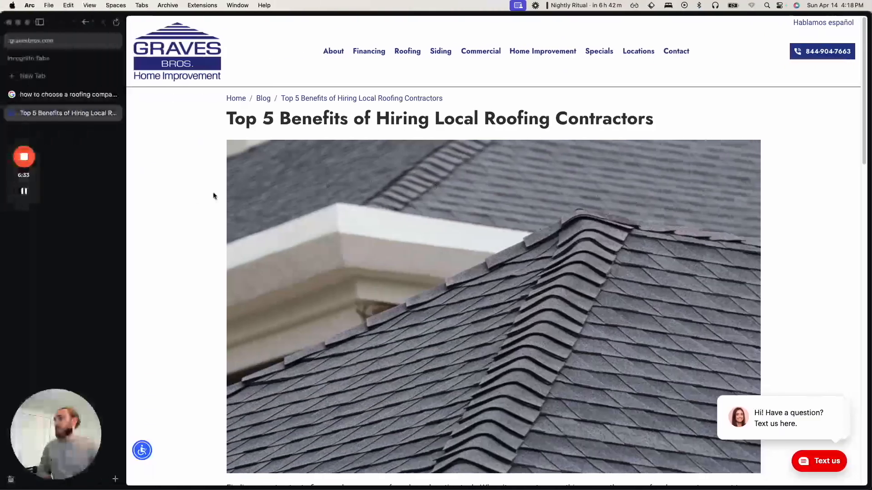
{"action": "key", "text": "ctrl+Right"}
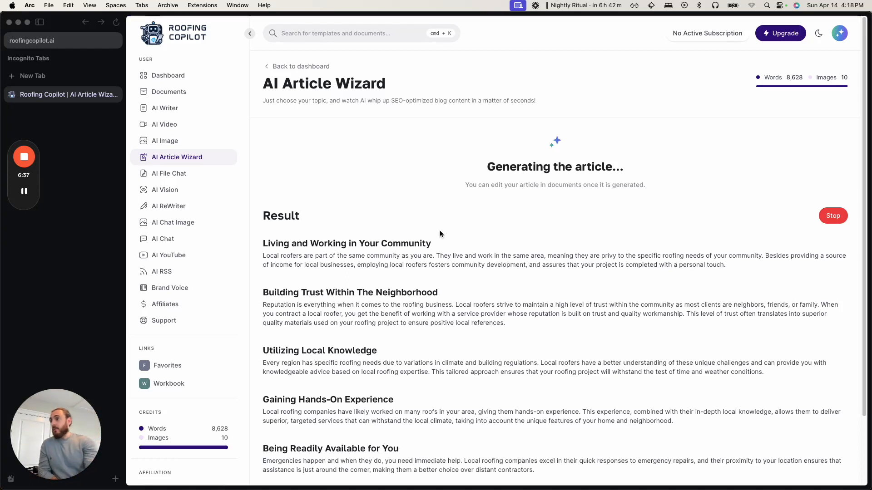
{"action": "scroll", "coordinate": [431, 253], "scroll_direction": "down", "scroll_amount": 1}
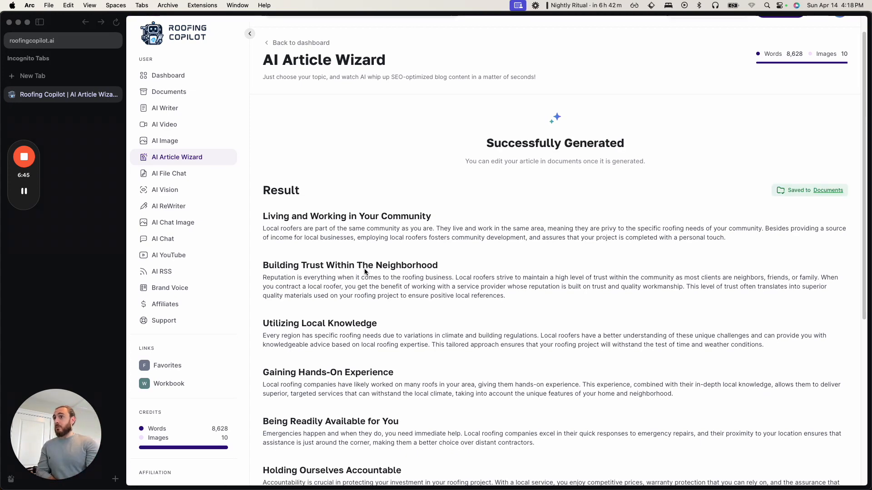
{"action": "scroll", "coordinate": [359, 276], "scroll_direction": "down", "scroll_amount": 5}
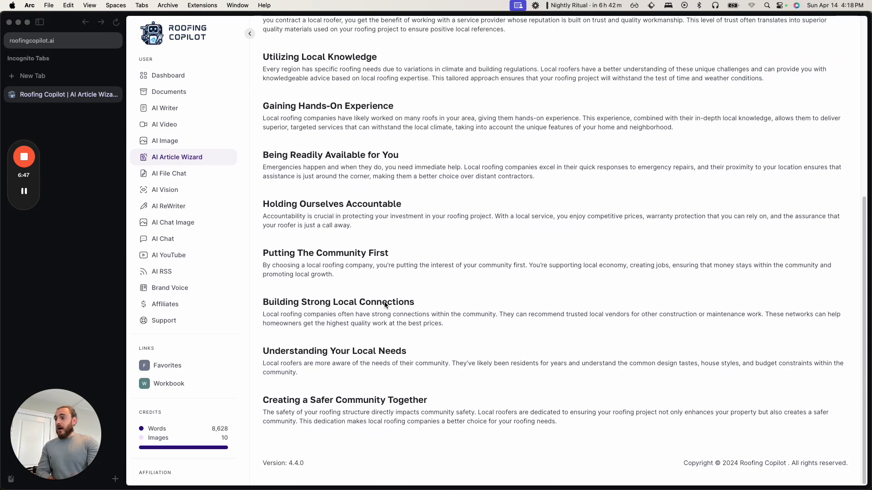
{"action": "scroll", "coordinate": [384, 302], "scroll_direction": "up", "scroll_amount": 10}
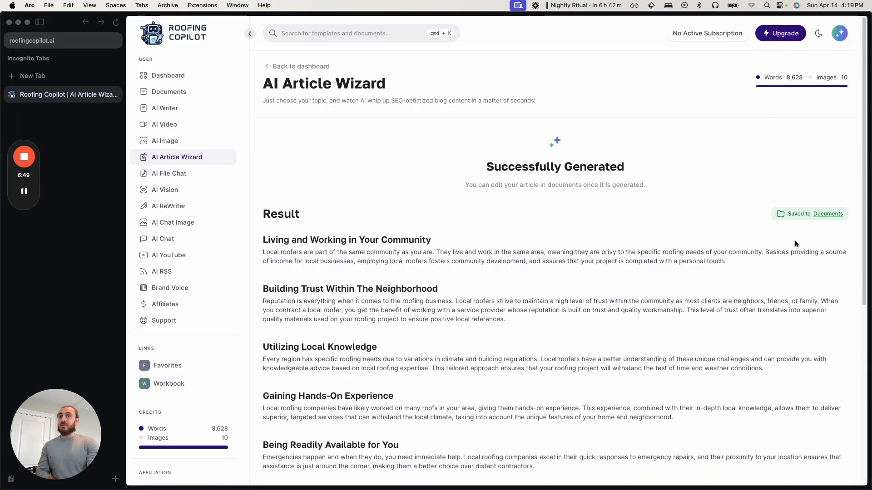
- Open the generated article from the saved documents and review its title and sections in the editor
{"action": "left_click", "coordinate": [837, 215]}
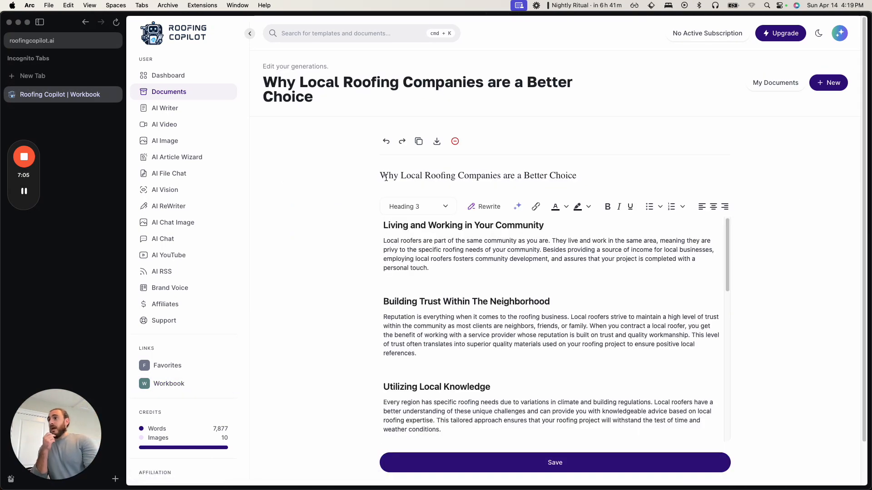
{"action": "scroll", "coordinate": [452, 267], "scroll_direction": "down", "scroll_amount": 5}
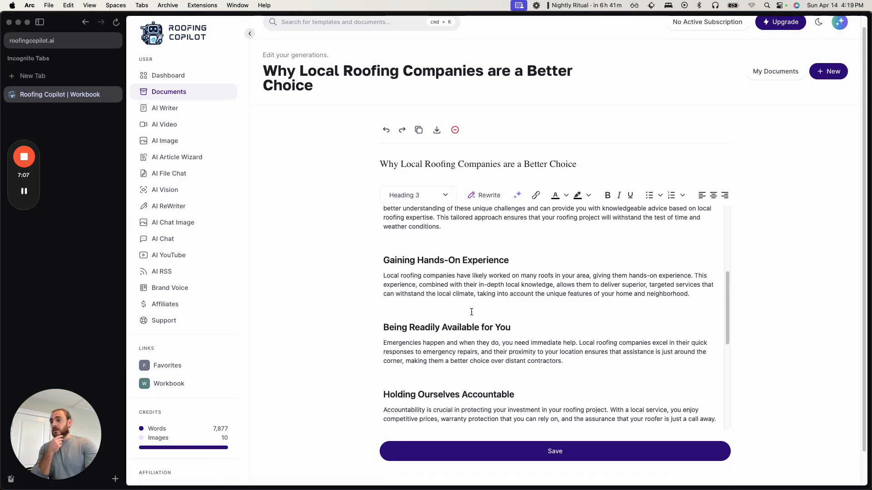
{"action": "scroll", "coordinate": [471, 312], "scroll_direction": "down", "scroll_amount": 6}
{"action": "scroll", "coordinate": [471, 312], "scroll_direction": "up", "scroll_amount": 8}
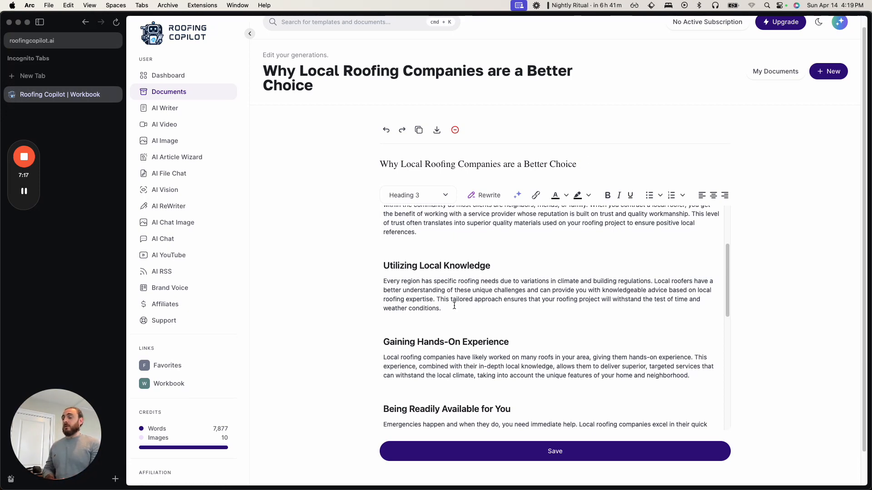
{"action": "scroll", "coordinate": [454, 302], "scroll_direction": "up", "scroll_amount": 3}
{"action": "scroll", "coordinate": [475, 239], "scroll_direction": "down", "scroll_amount": 10}
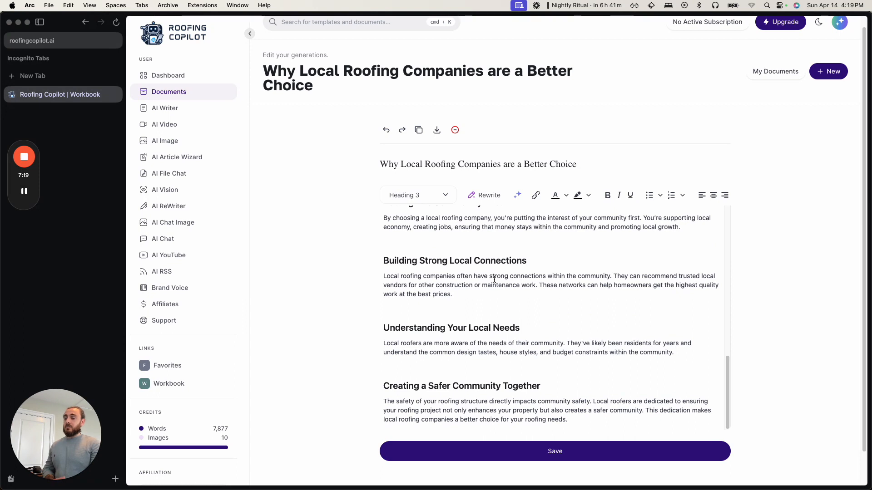